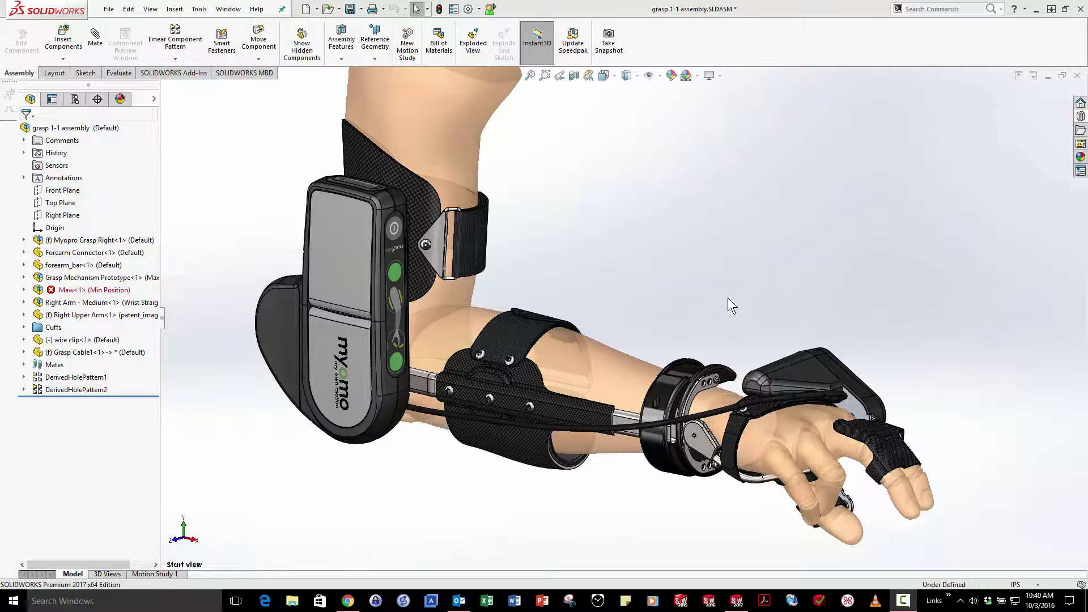
Step: Select the wrist plate so the tree expands Maw<1> down to its MYO.09 part
left_click(700, 389)
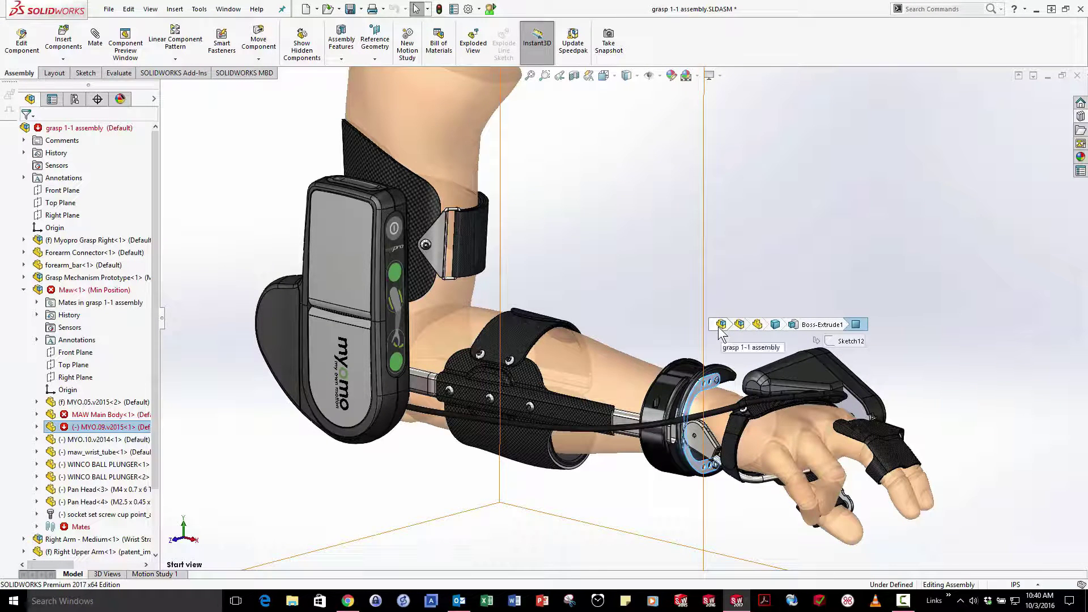
Step: Repoint the Coincident3 mate to a MAW Main Body face, exit component editing, and select the wrist ring
mouse_move(838, 345)
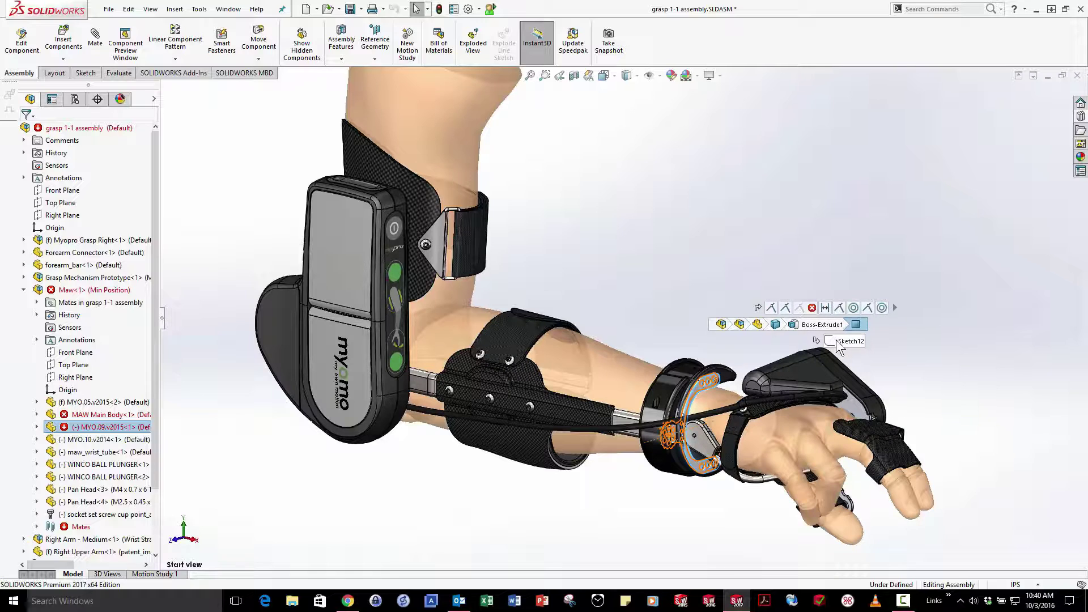
mouse_move(759, 328)
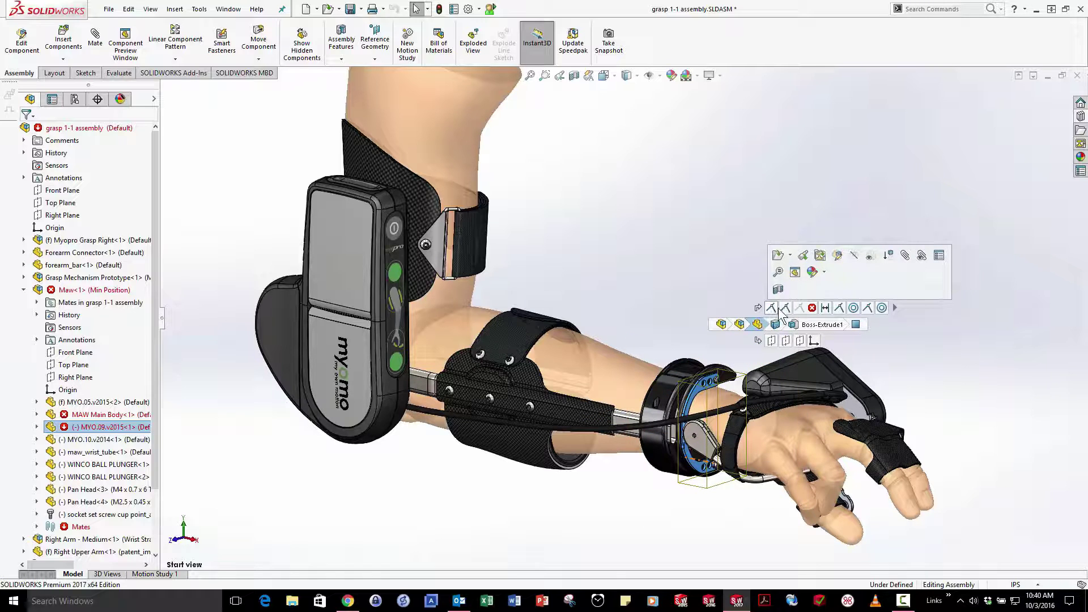
left_click(808, 308)
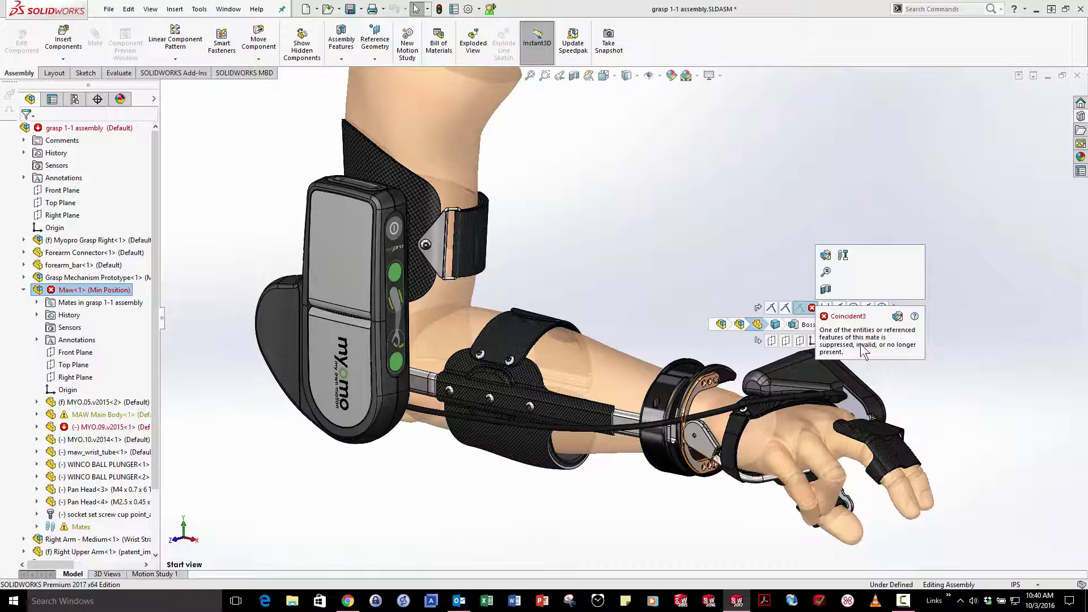
left_click(890, 314)
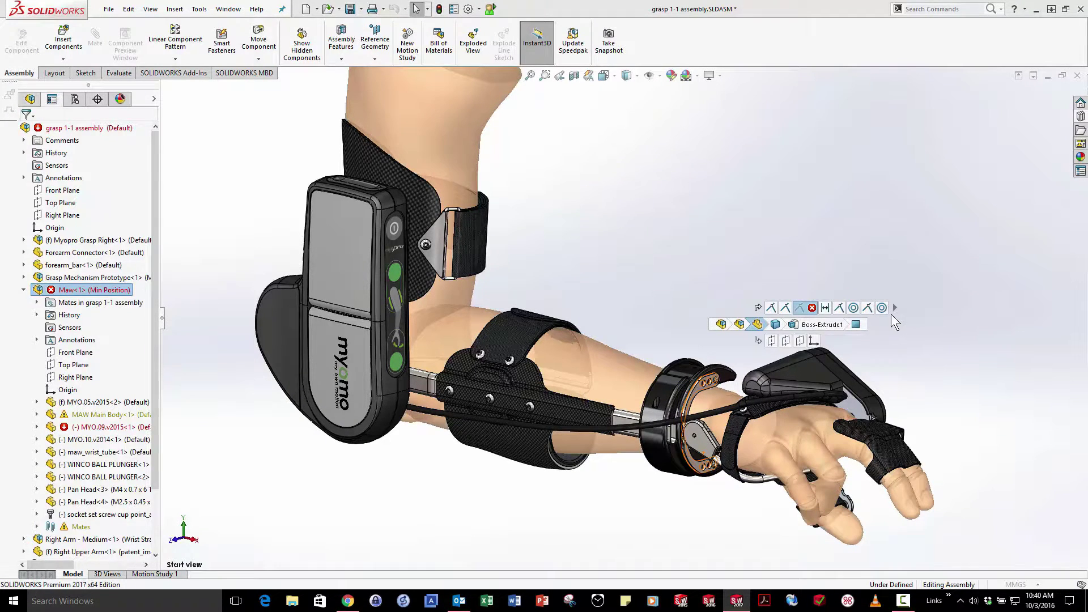
left_click(730, 381)
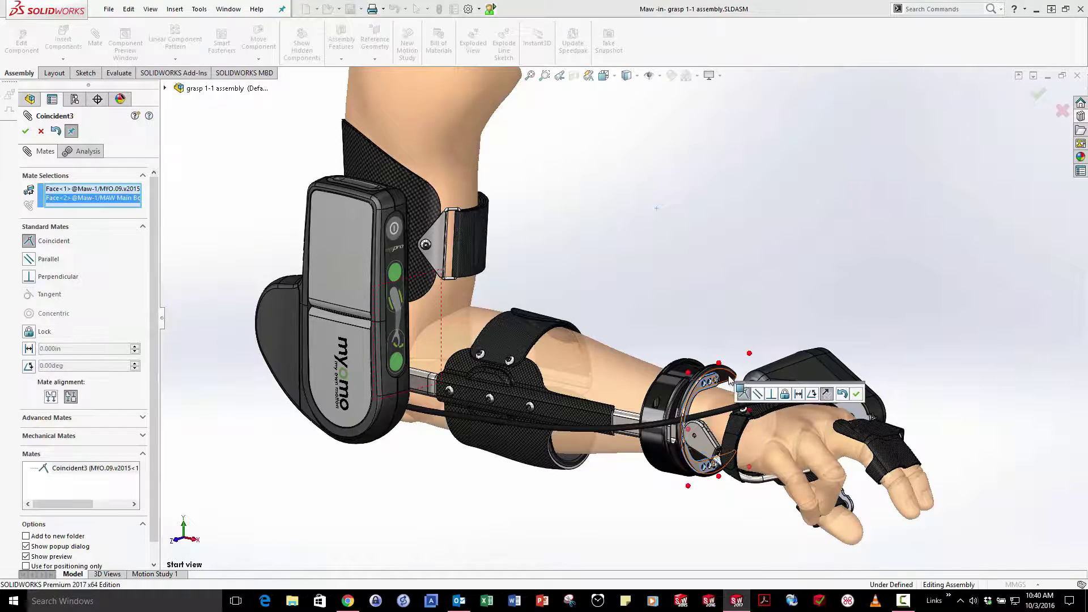
key("Return")
key("Return")
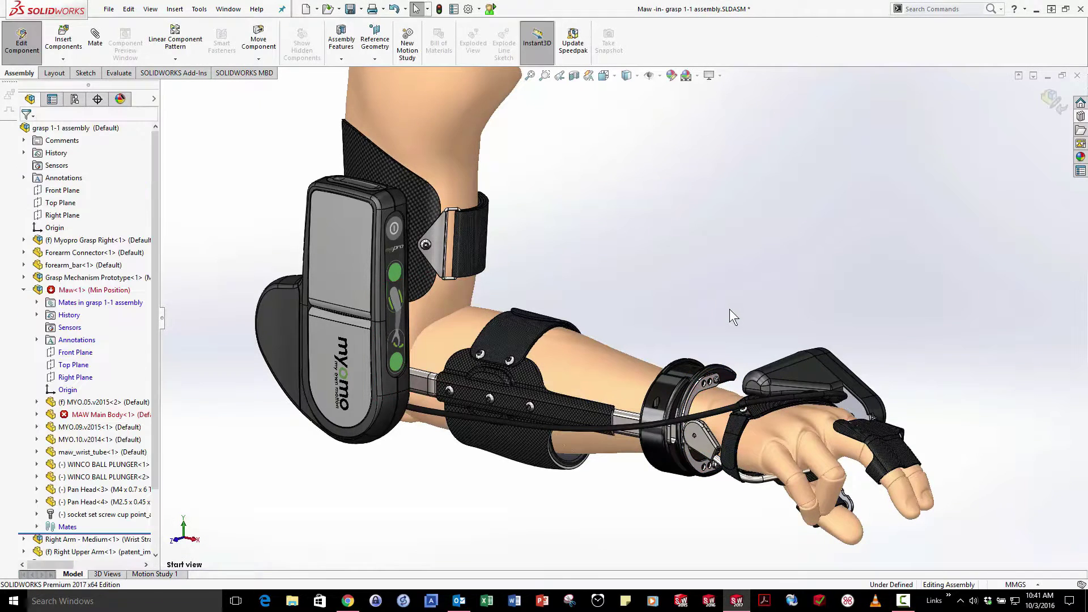
left_click(737, 318)
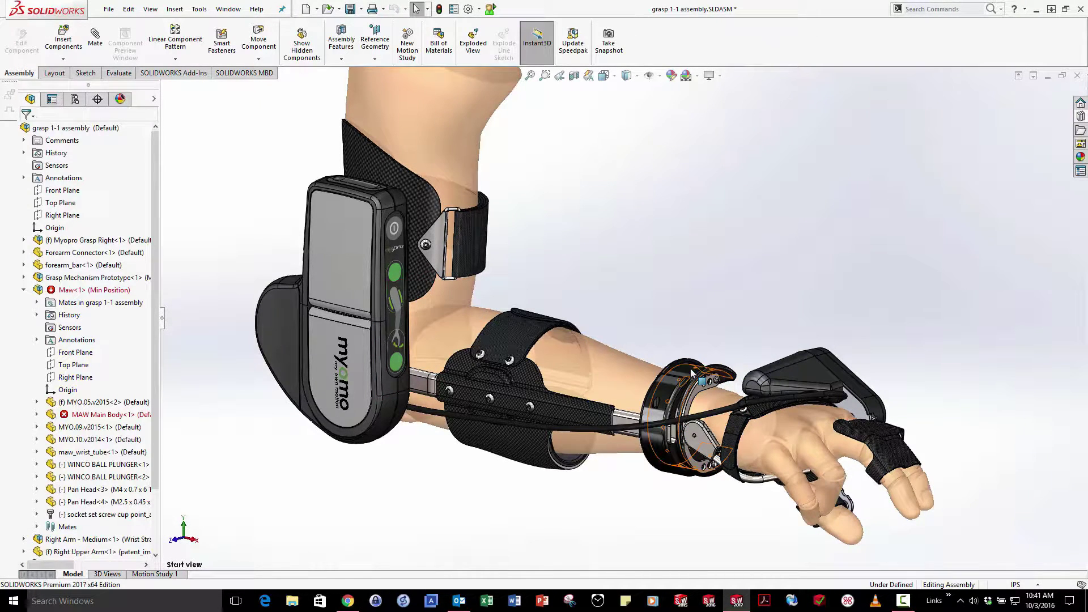
left_click(691, 373)
Step: Open MAW Main Body on its own and hide all its planes, sketches and axes
left_click(723, 362)
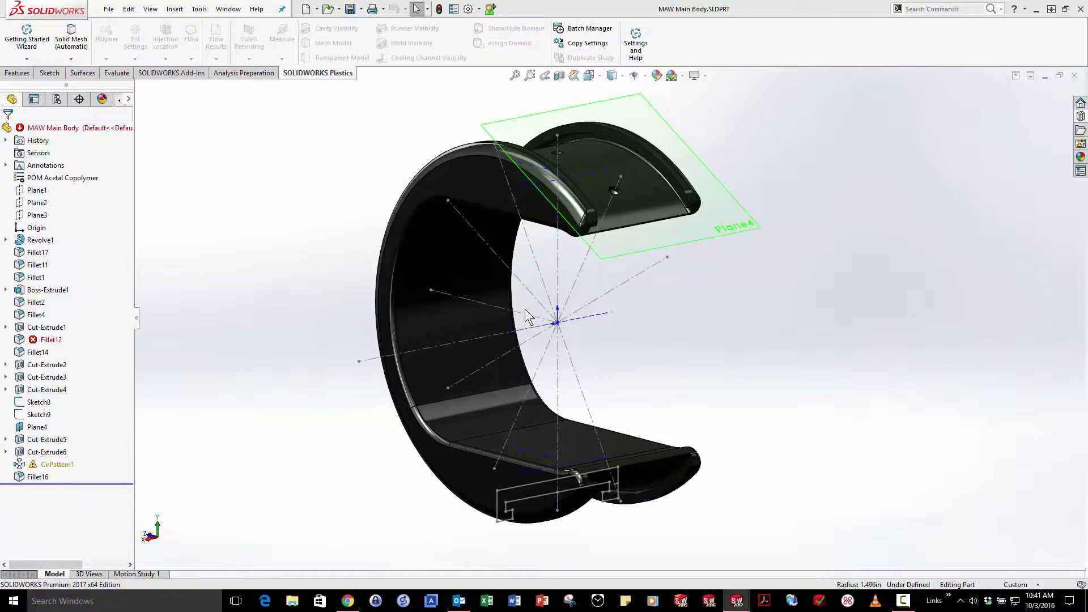
left_click(635, 75)
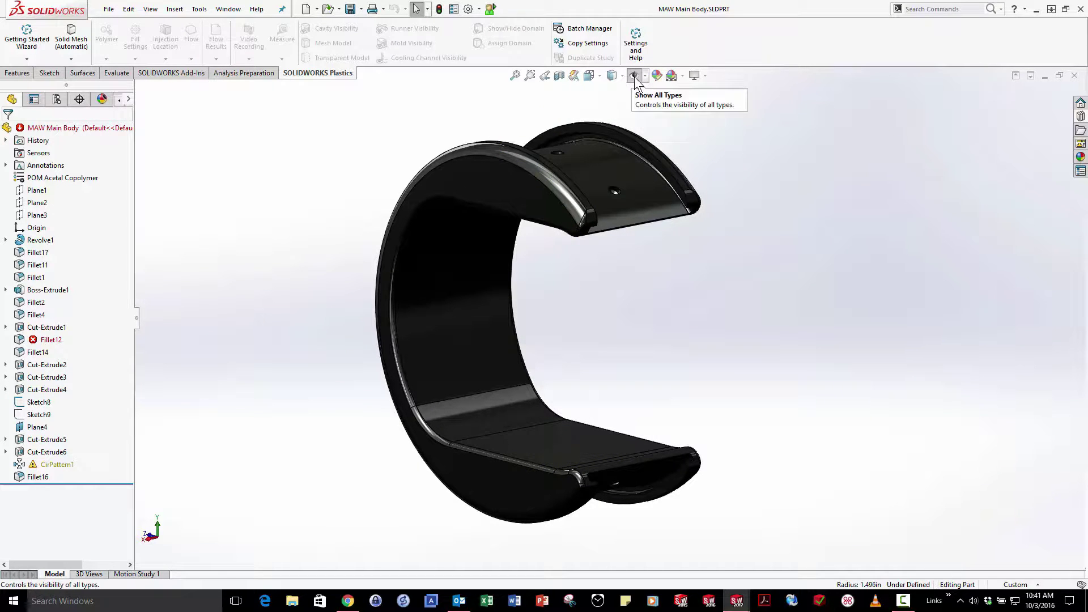
left_click(634, 76)
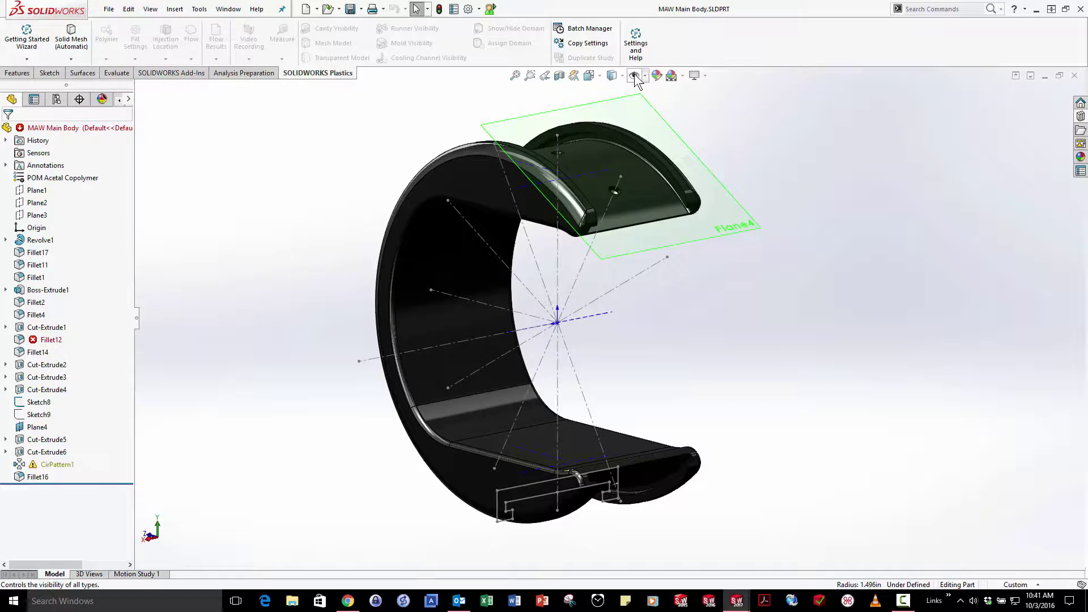
left_click(634, 76)
Step: Browse the MAW Main Body part's context options without choosing anything
right_click(121, 128)
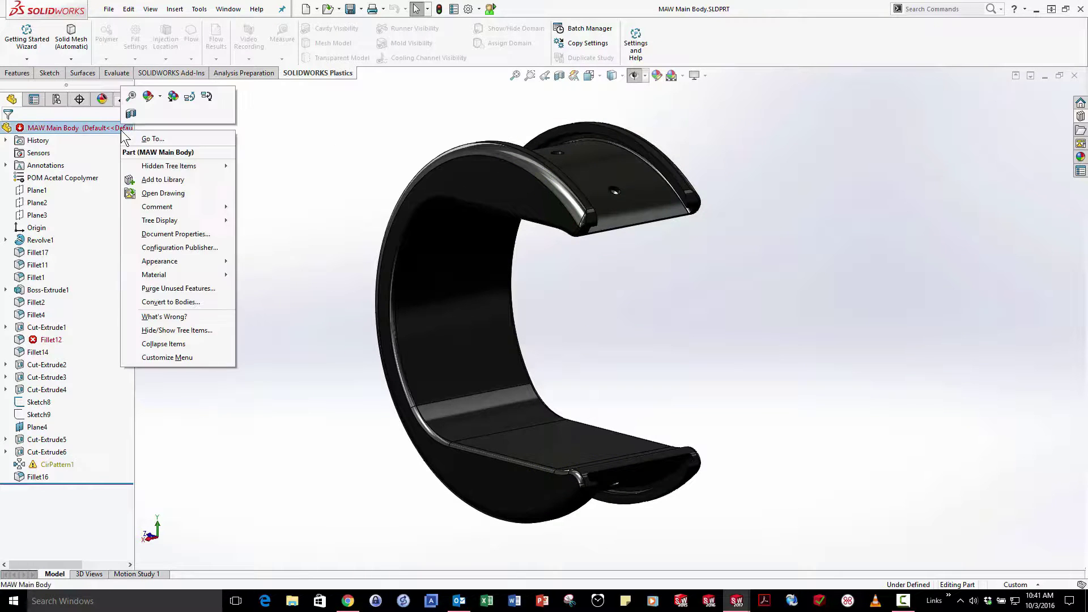
left_click(182, 102)
right_click(111, 132)
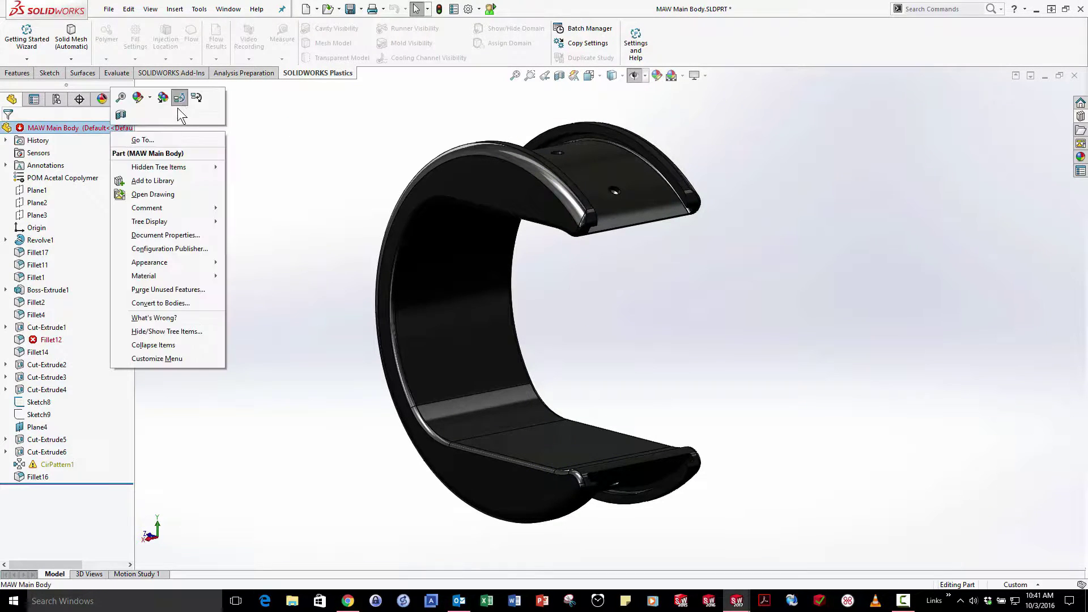
left_click(178, 108)
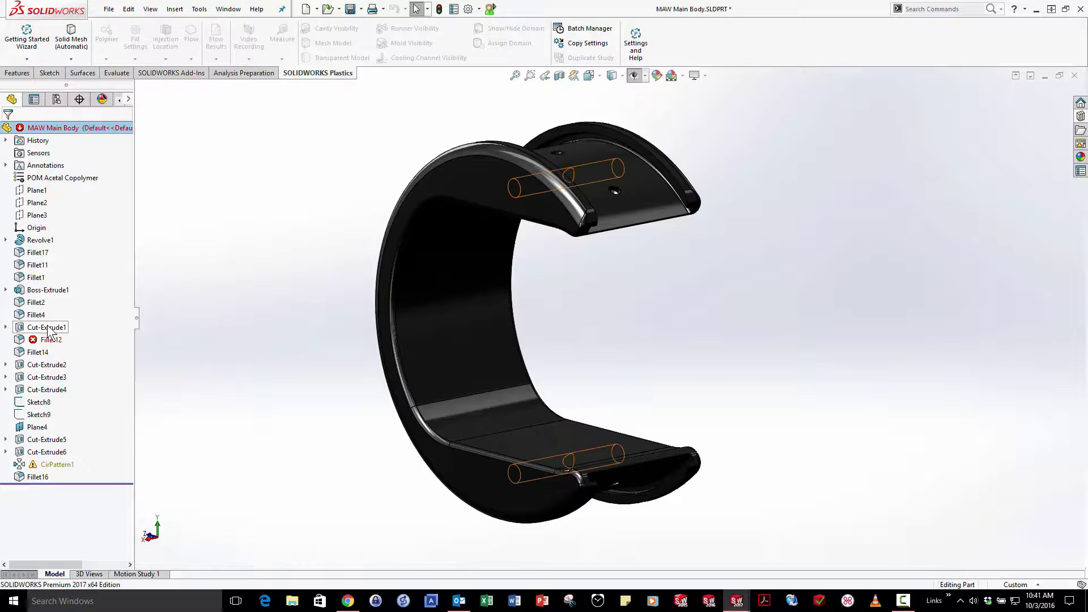
mouse_move(47, 331)
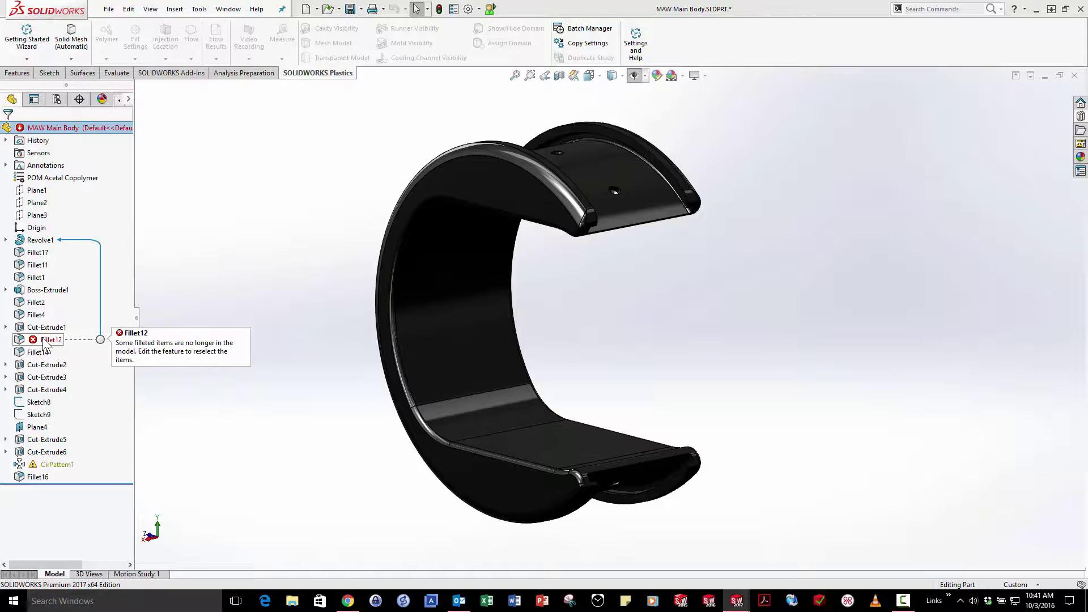
right_click(107, 128)
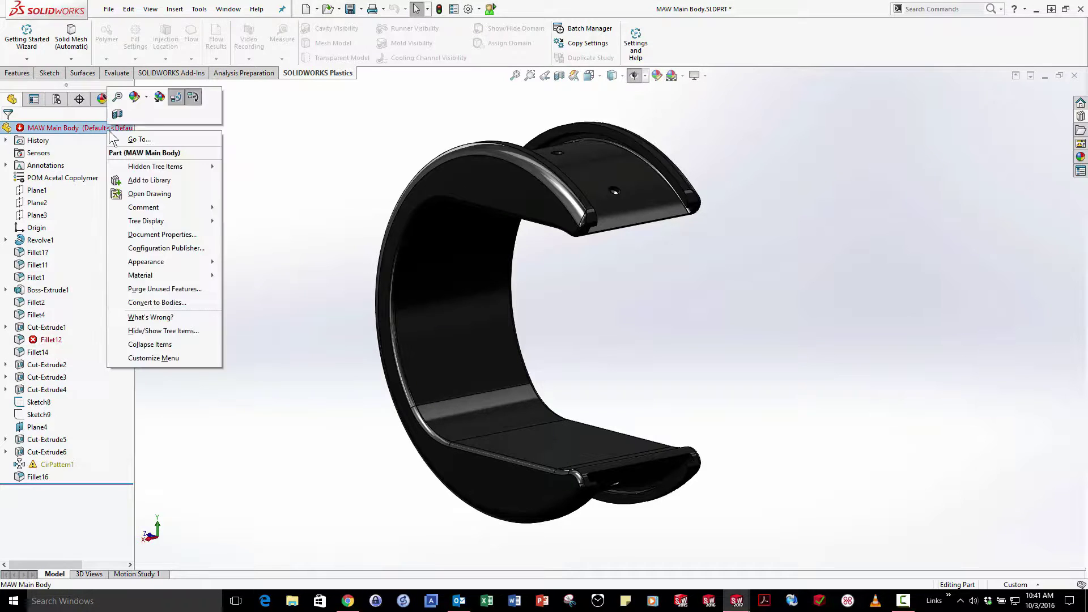
left_click(145, 109)
right_click(114, 125)
left_click(199, 100)
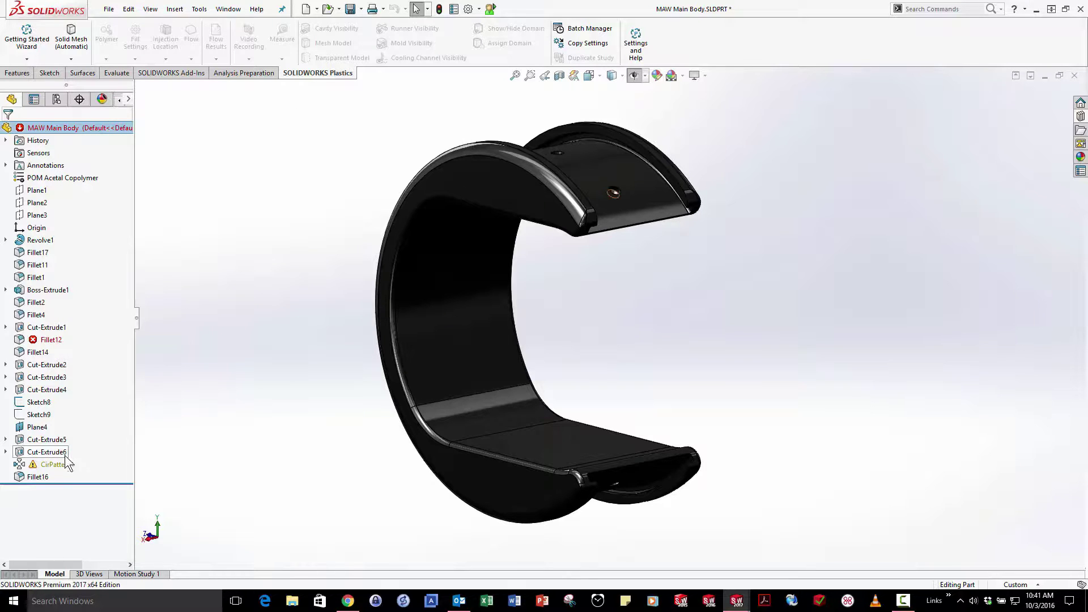
Step: Repair CirPattern1 by using the curved inner face as its pattern axis
left_click(59, 465)
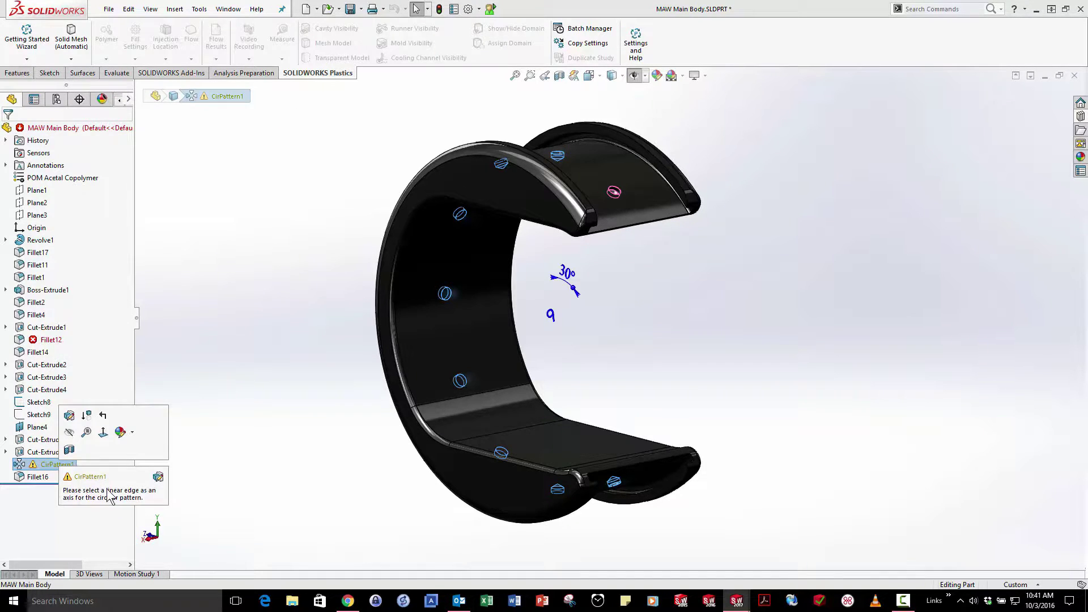
left_click(158, 477)
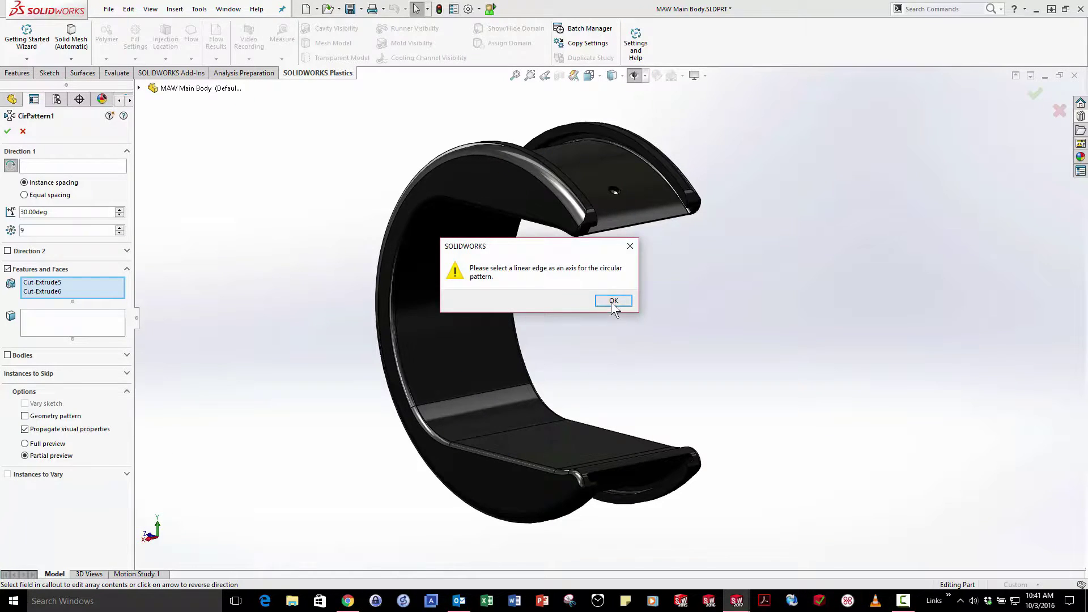
left_click(612, 300)
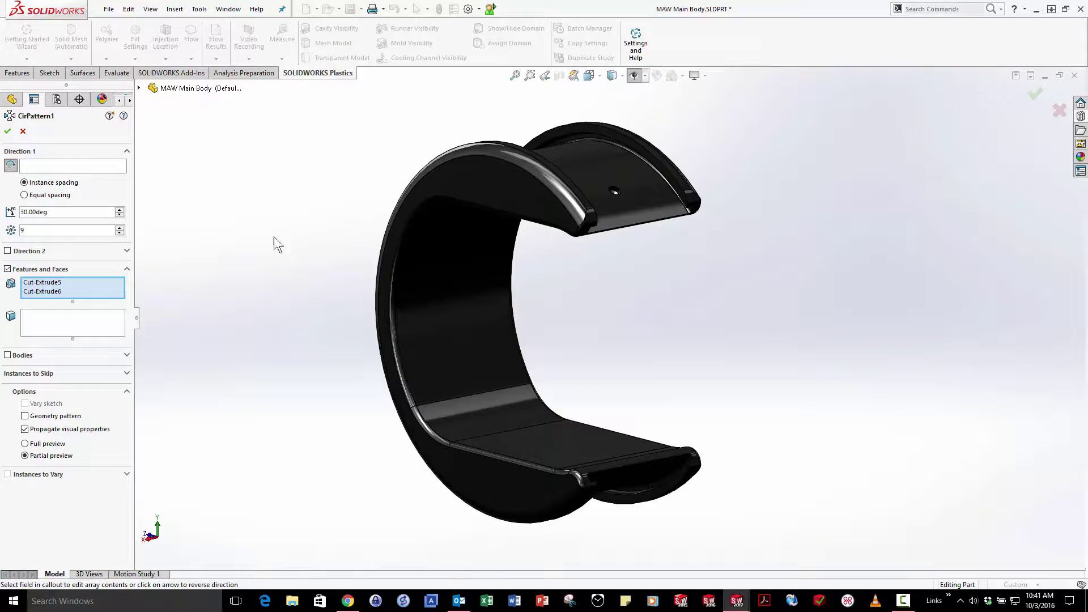
left_click(81, 166)
left_click(449, 277)
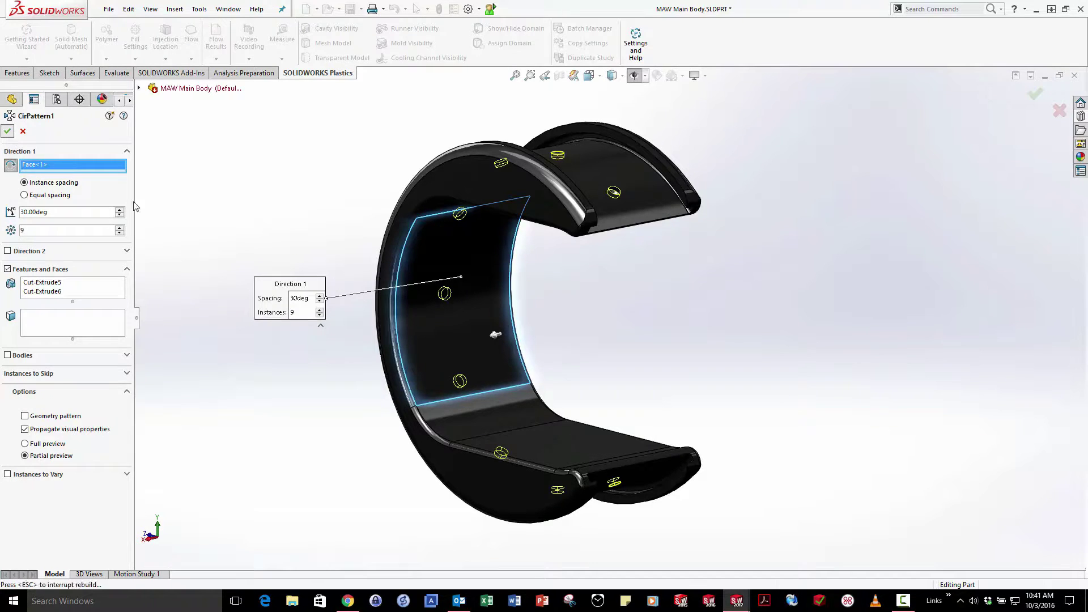
left_click(7, 131)
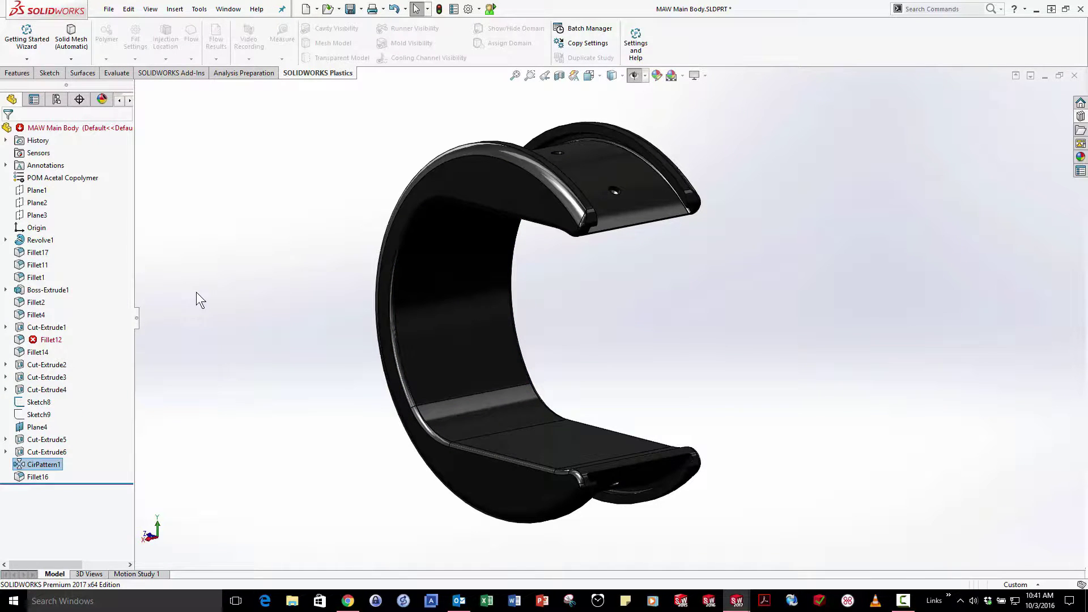
Step: Give Fillet12 two new edges and remove its missing references
right_click(45, 339)
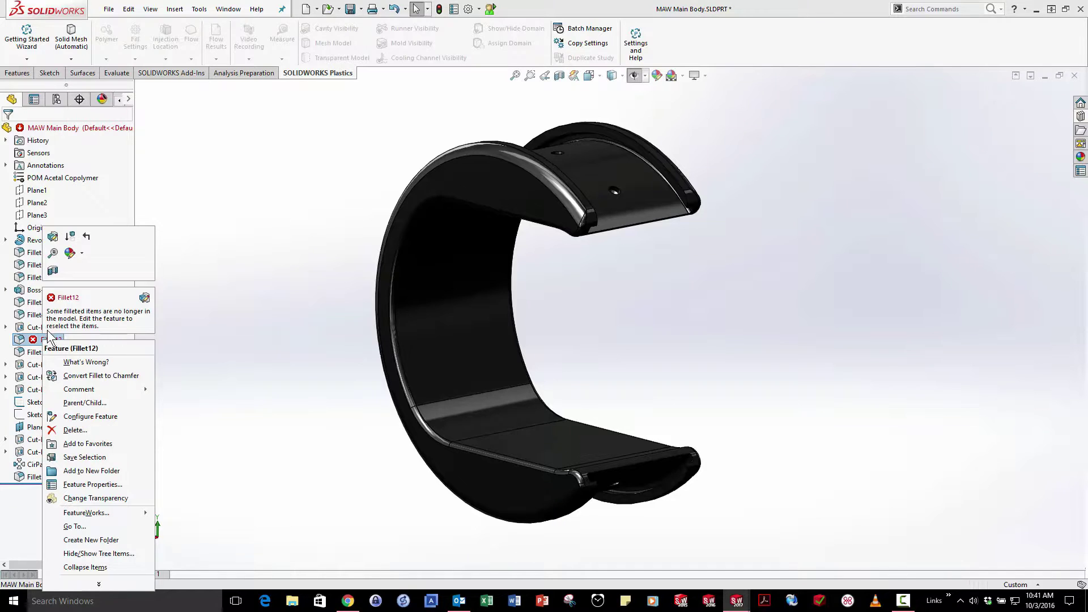
left_click(52, 237)
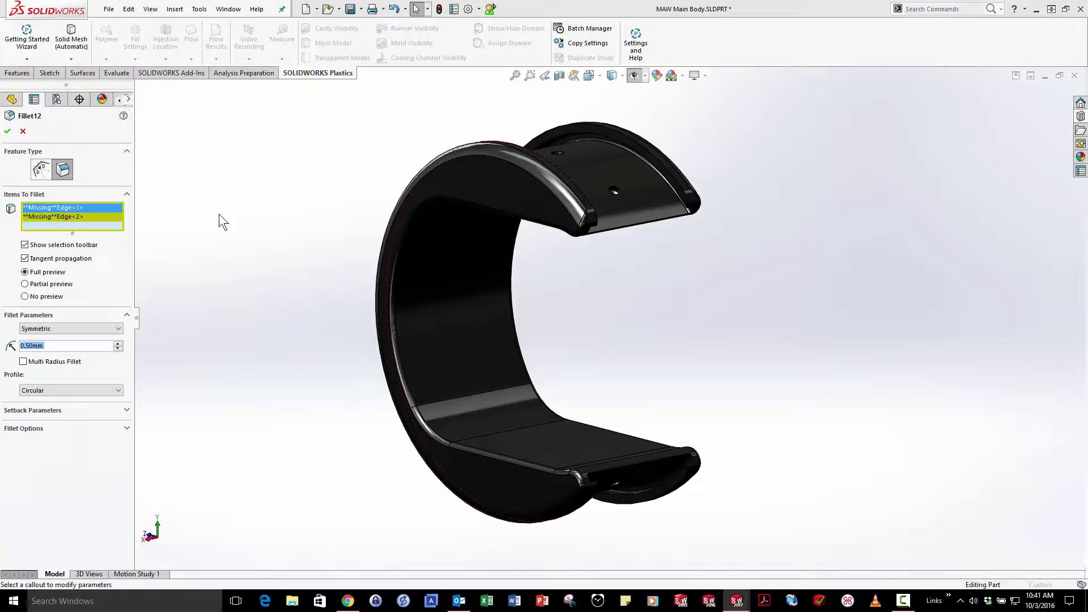
left_click(566, 177)
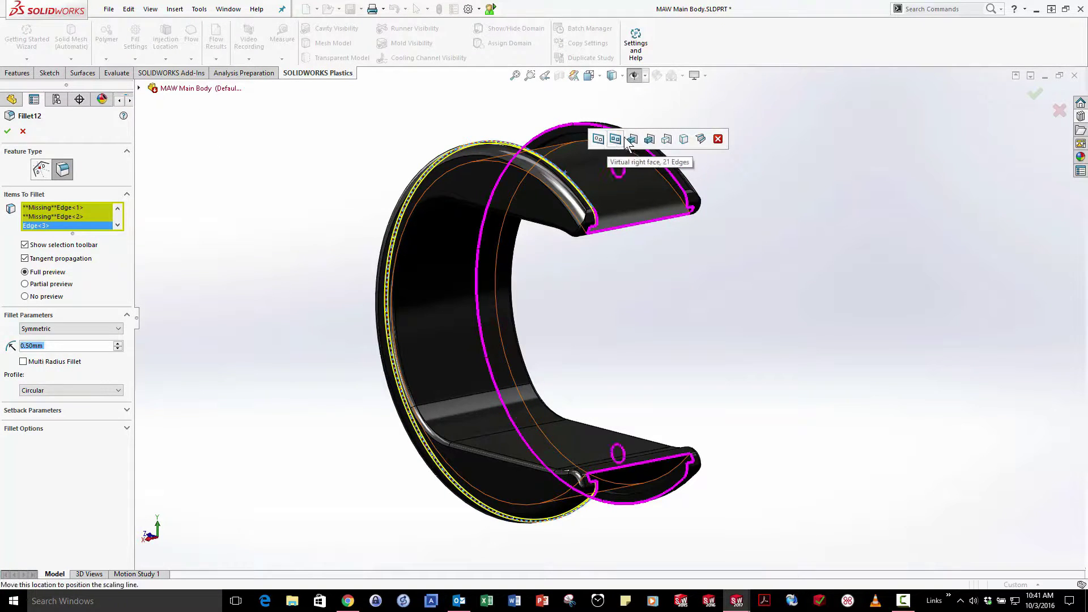
left_click(719, 139)
left_click(663, 165)
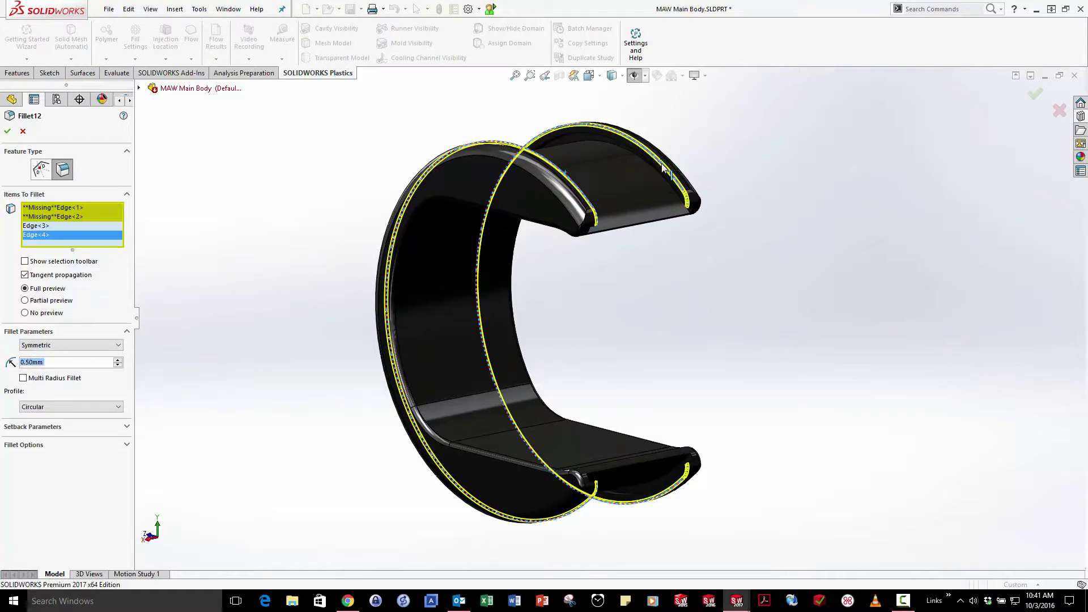
left_click(42, 262)
left_click(7, 131)
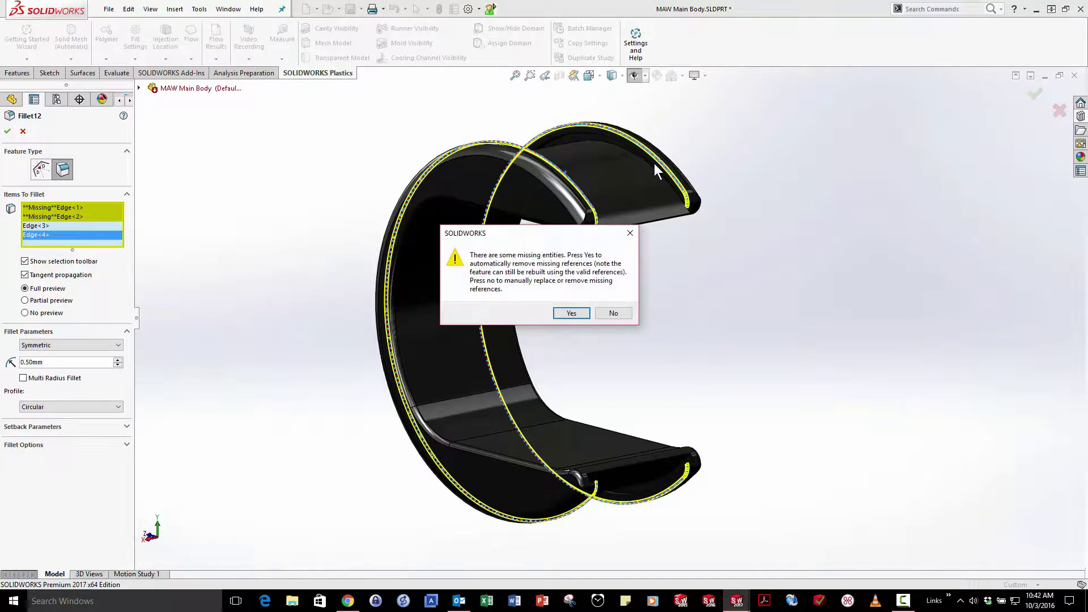
left_click(572, 313)
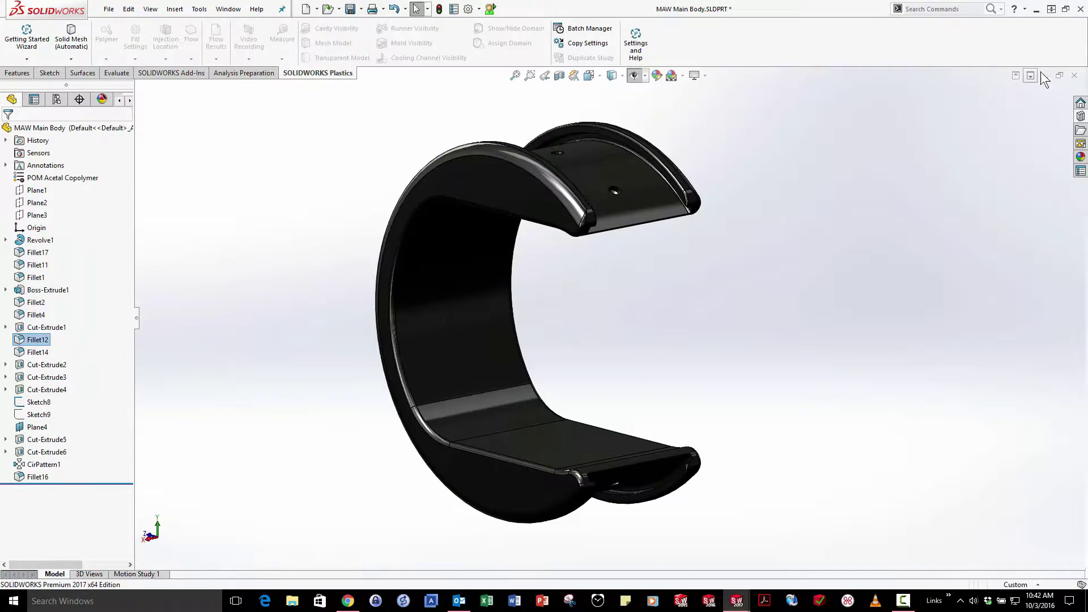
Step: Close MAW Main Body unsaved, zoom to the wrist-ring screw plate, and select the Pan Head screw
left_click(1073, 76)
left_click(580, 301)
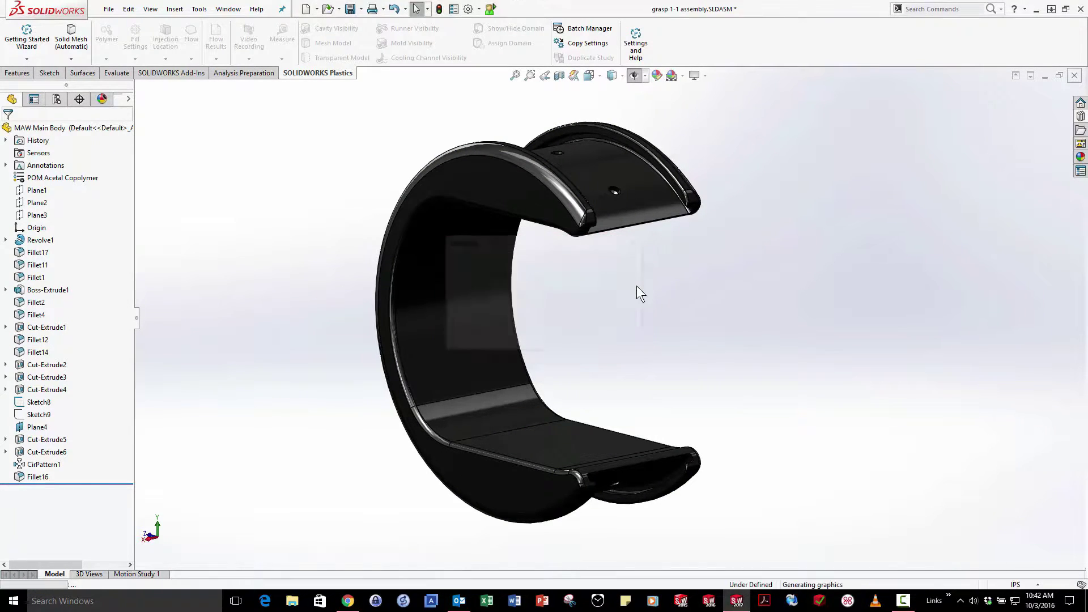
right_click_drag(661, 267, 702, 301)
left_click_drag(690, 356, 736, 398)
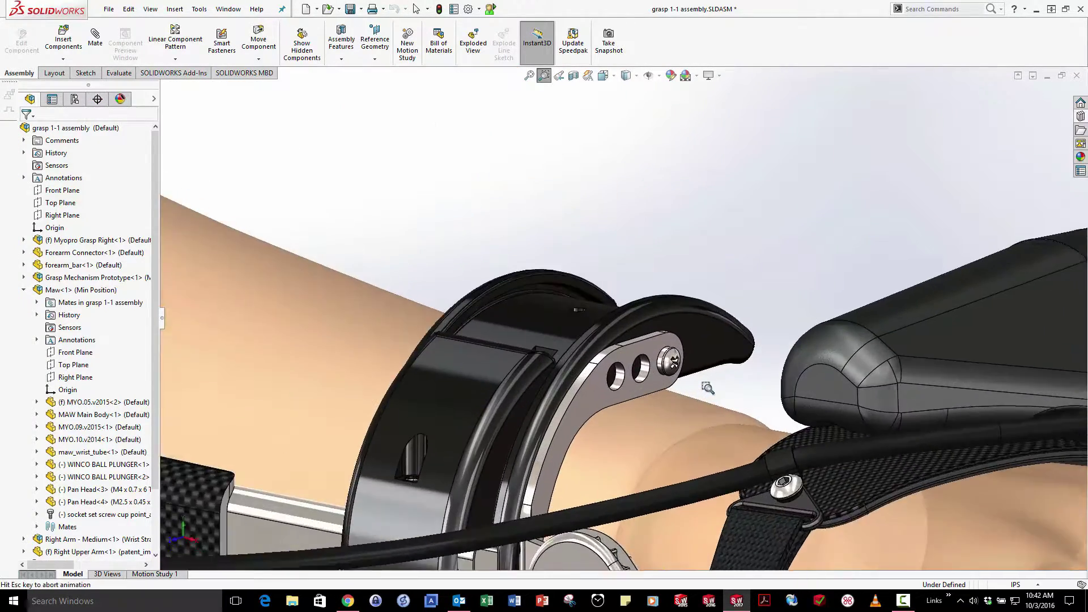
key("Escape")
left_click(596, 320)
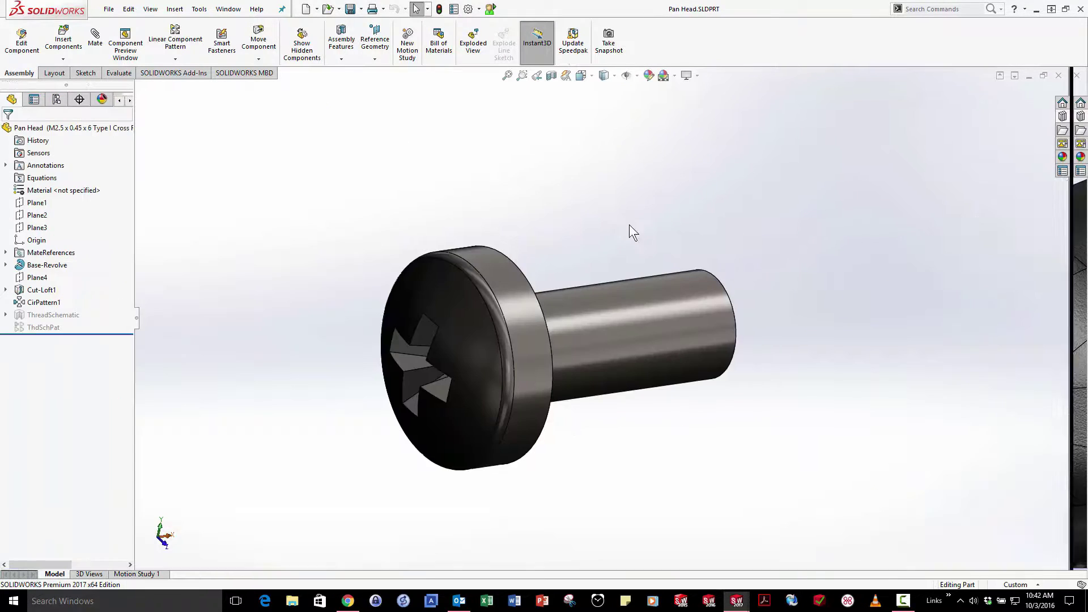
Step: Show the Pan Head configurations and order them history-based, then numerically
left_click(56, 99)
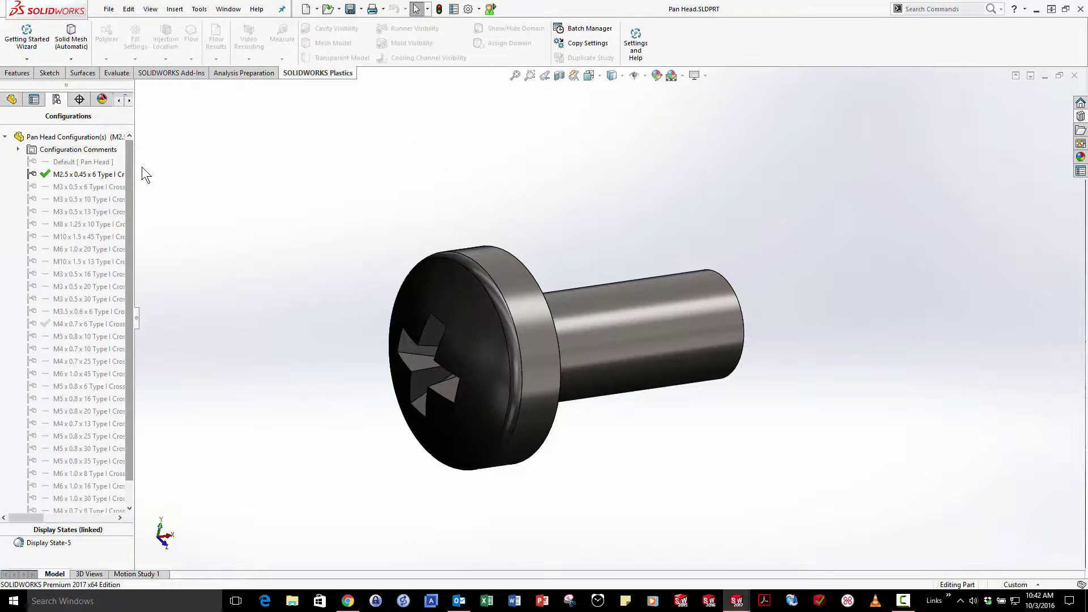
left_click_drag(133, 169, 282, 169)
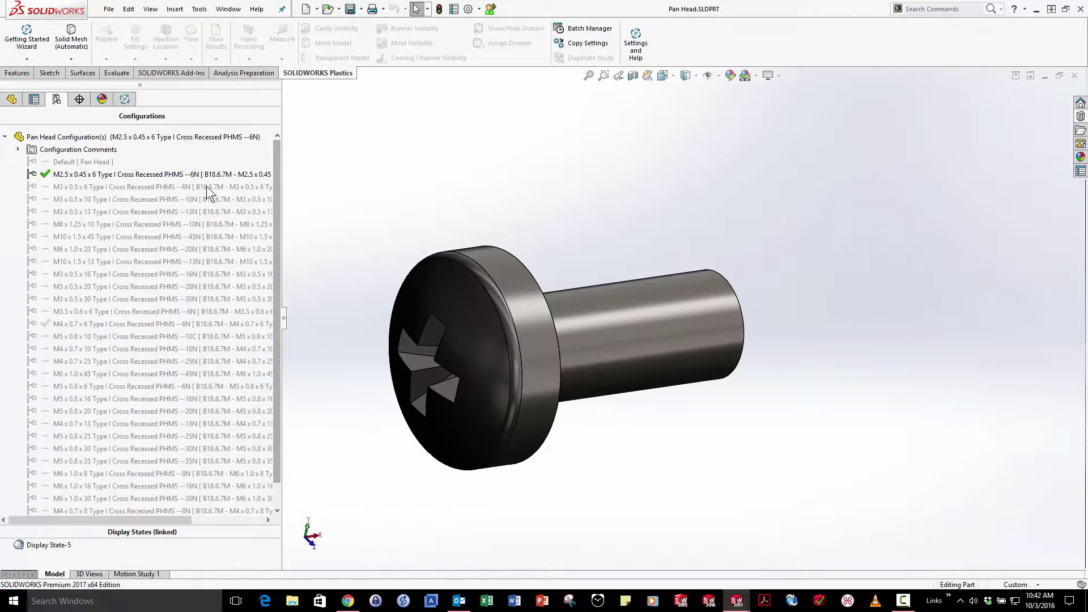
right_click(199, 137)
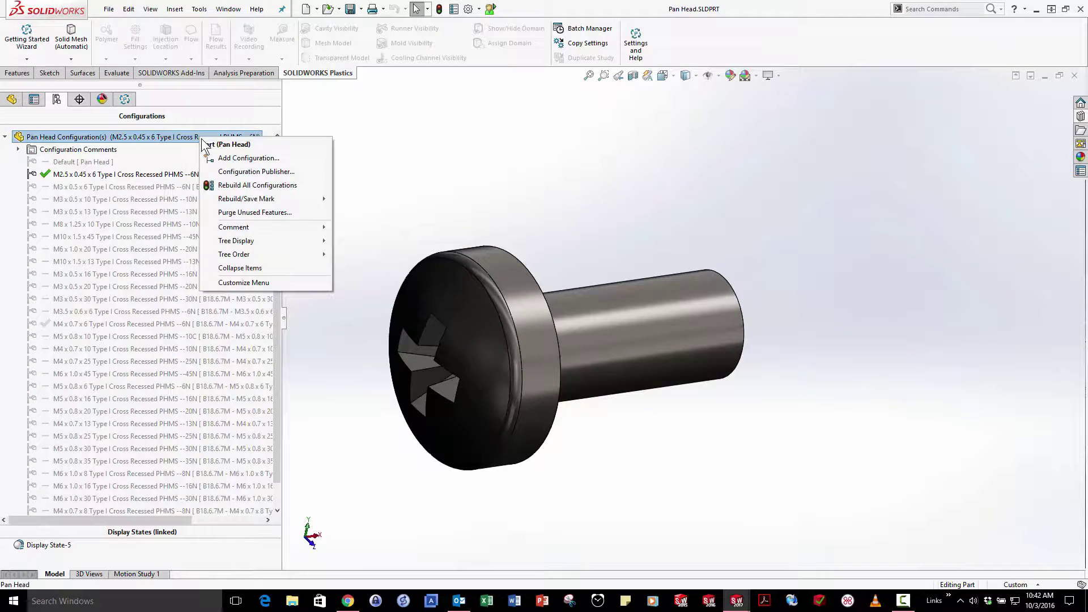
mouse_move(288, 252)
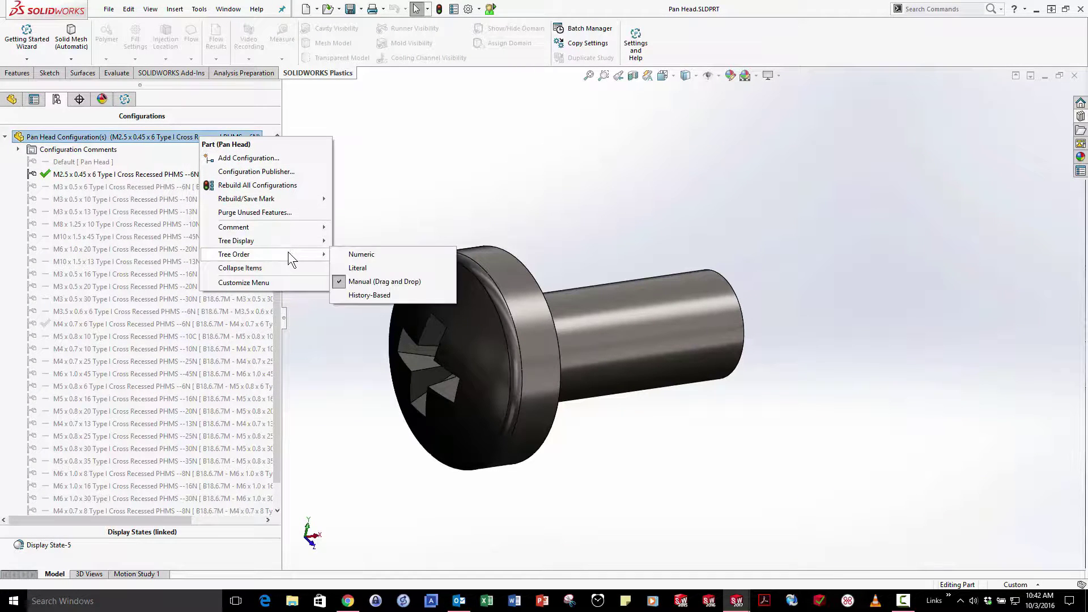
left_click(362, 296)
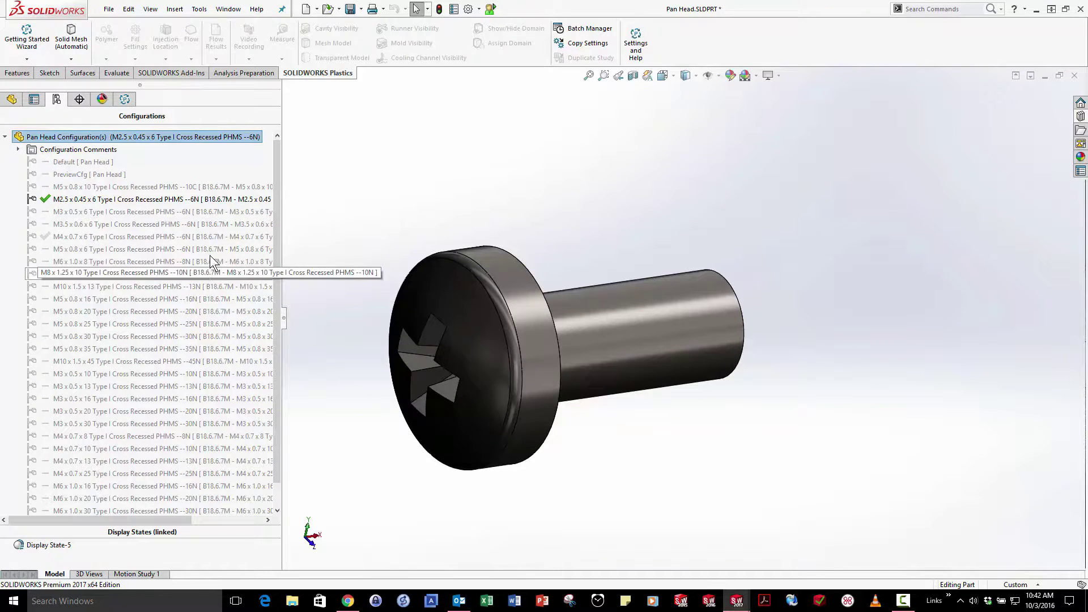
right_click(221, 143)
mouse_move(311, 249)
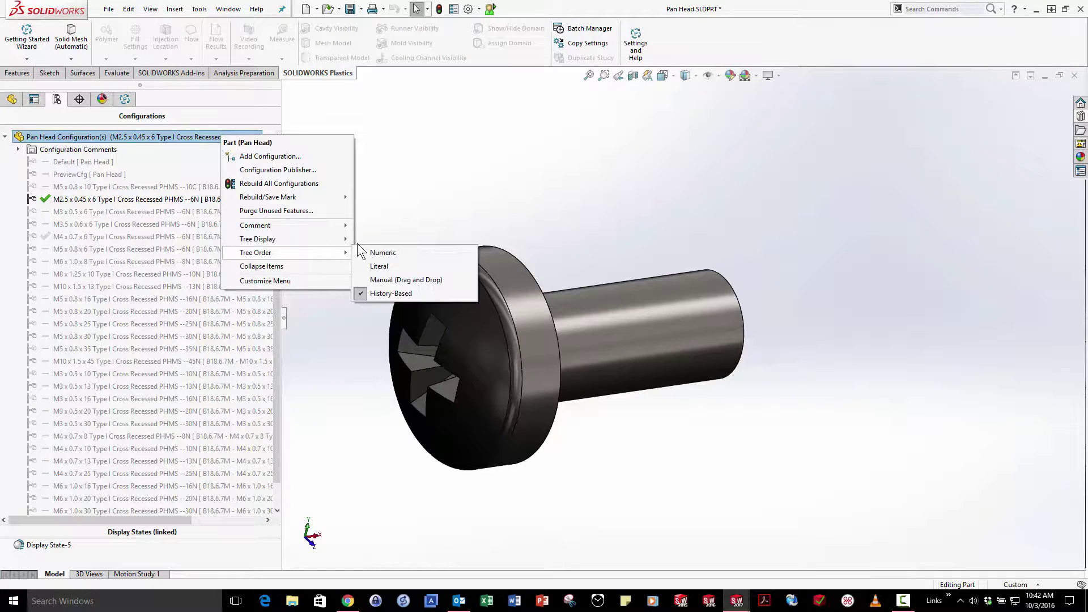
left_click(379, 253)
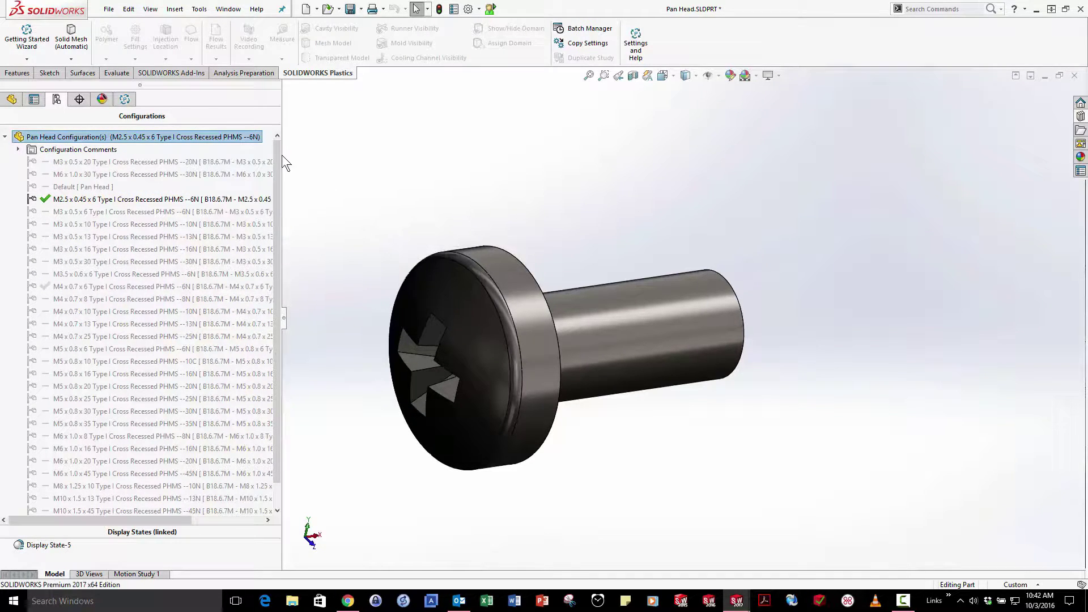
Step: Switch to manual order, move M4 x 0.7 x 6 up, and close the part unsaved
right_click(226, 139)
mouse_move(328, 256)
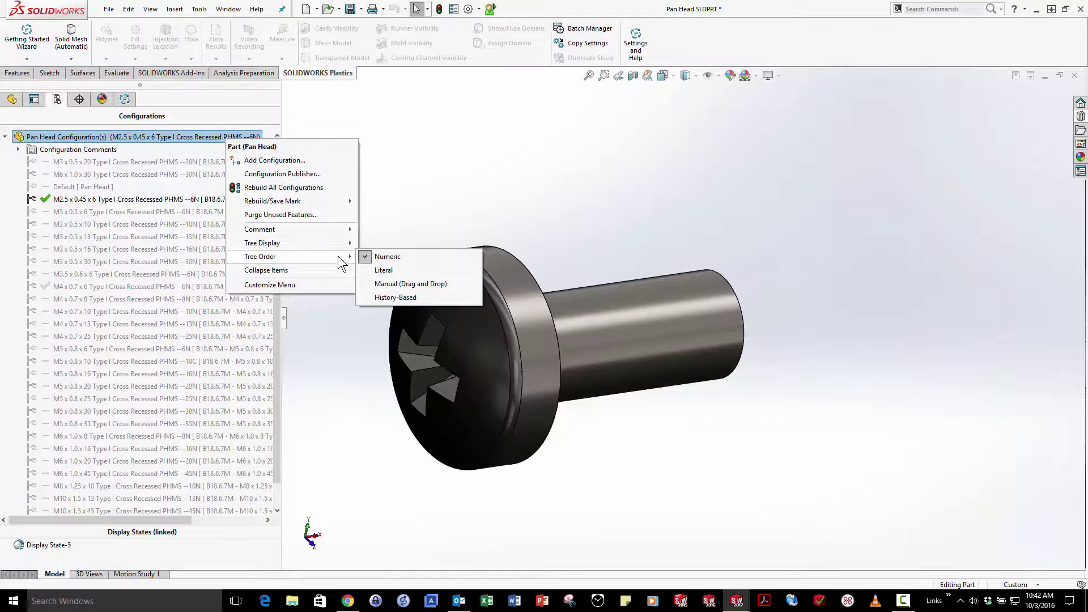
left_click(395, 285)
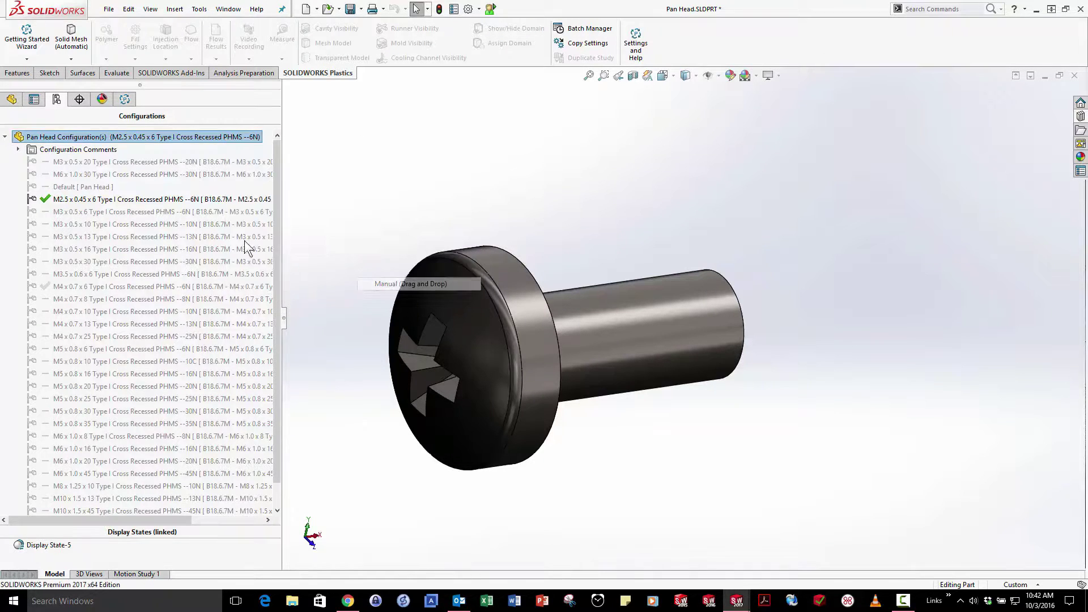
left_click_drag(106, 287, 103, 169)
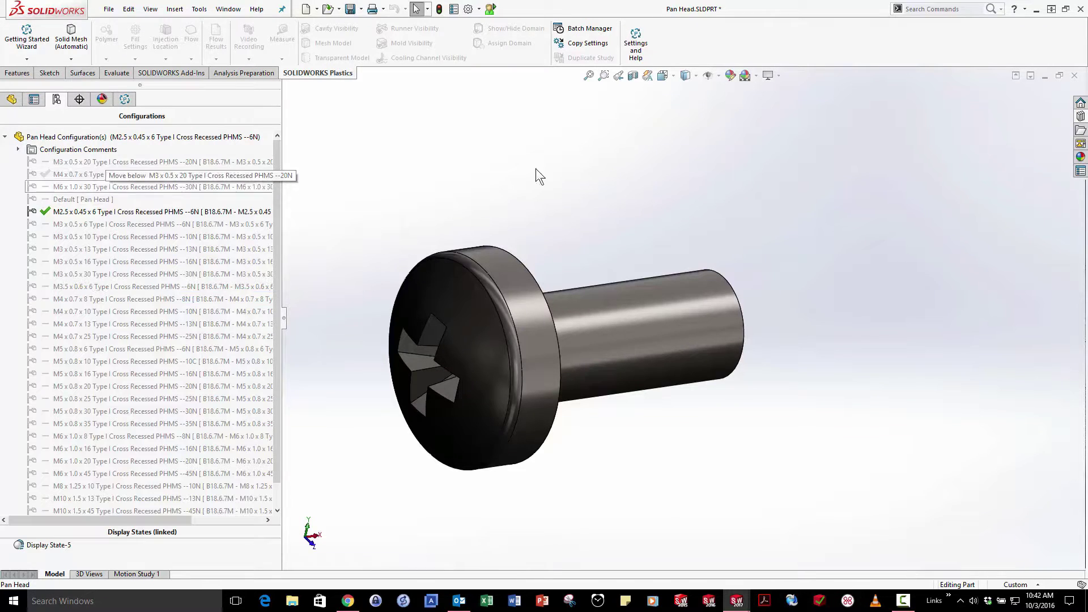
left_click(1073, 76)
left_click(563, 297)
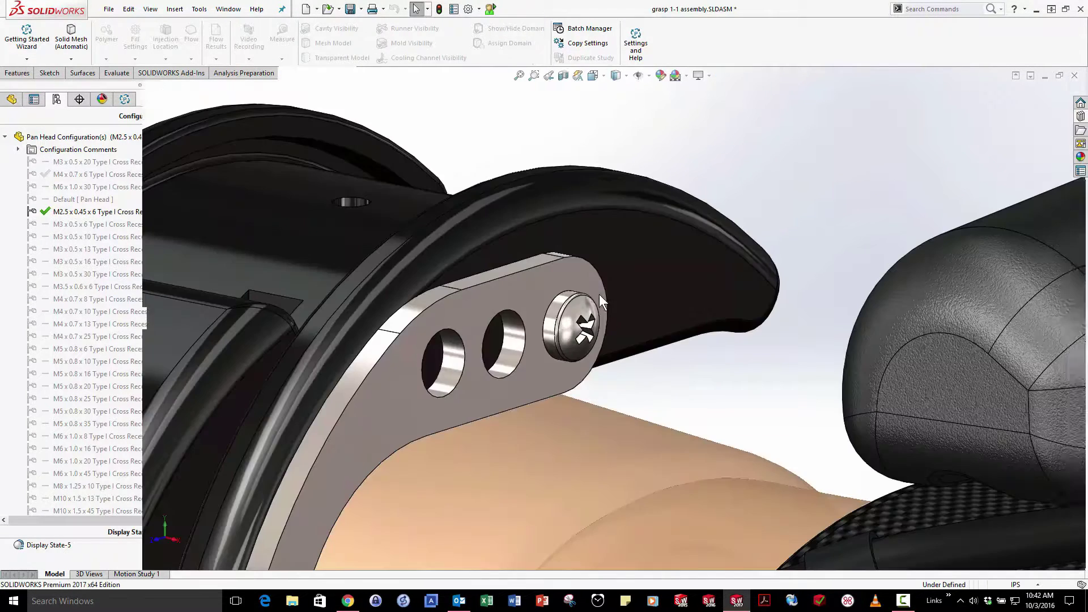
Step: Change the wrist-plate screw to the M4 x 0.7 x 6 configuration
left_click(592, 324)
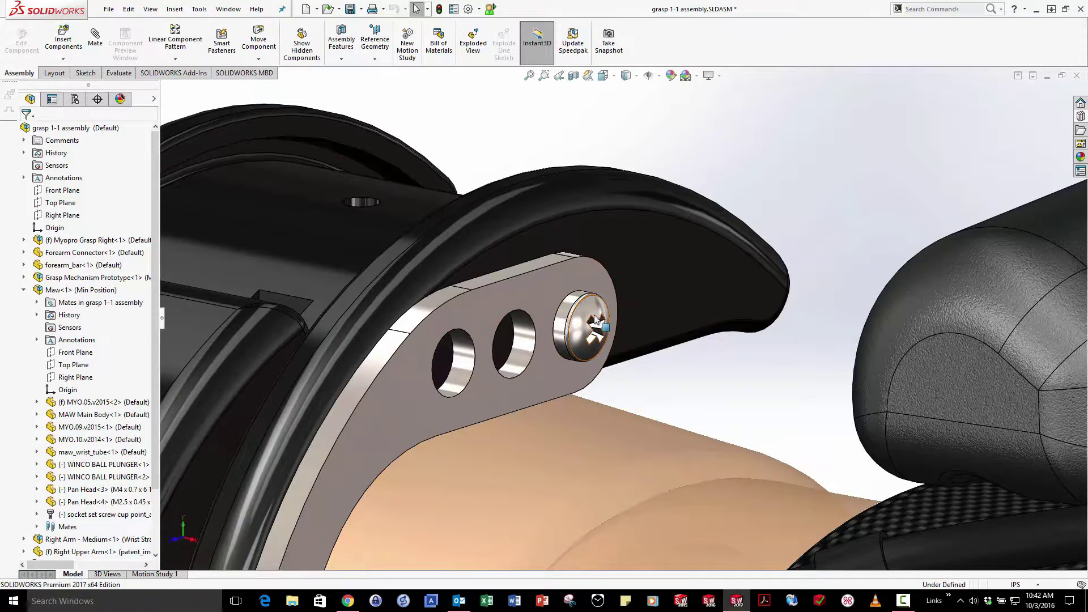
left_click(660, 207)
left_click(660, 225)
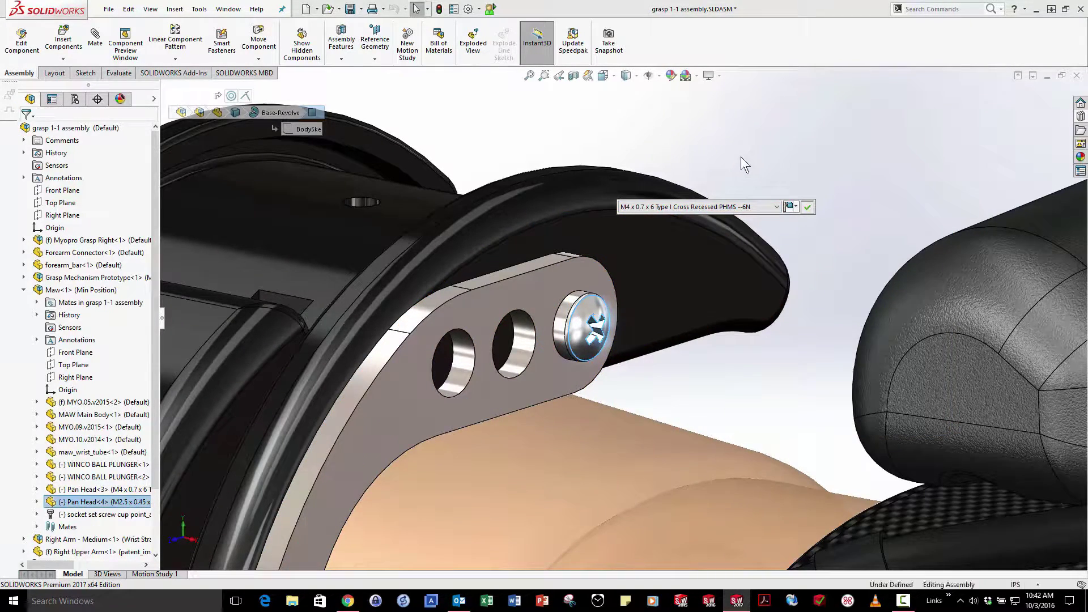
key("Return")
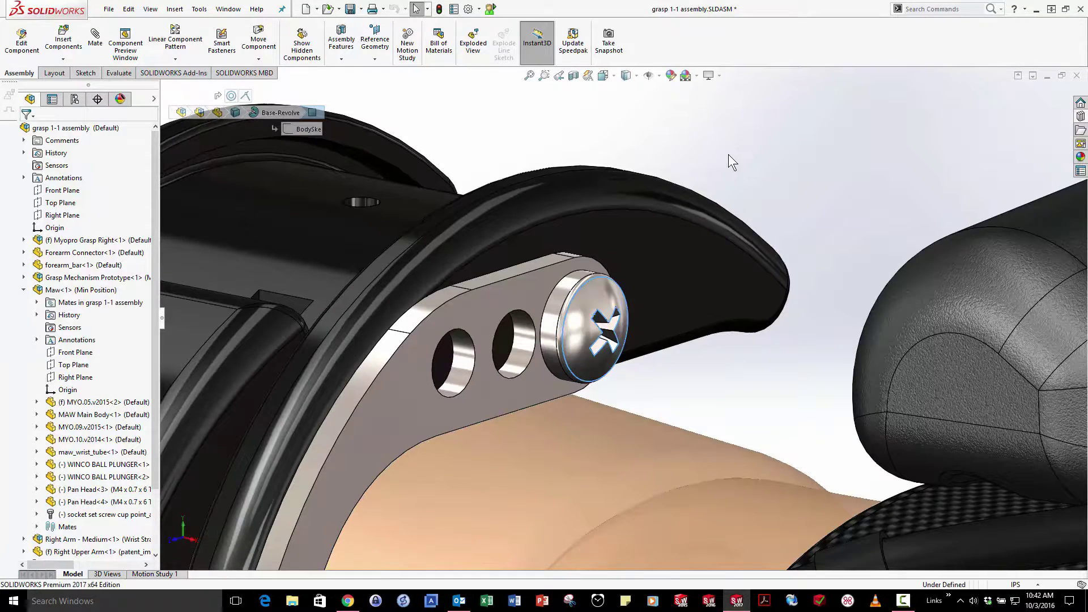
Step: Return to the full-arm start view and collapse Maw<1>
key("space")
left_click(715, 250)
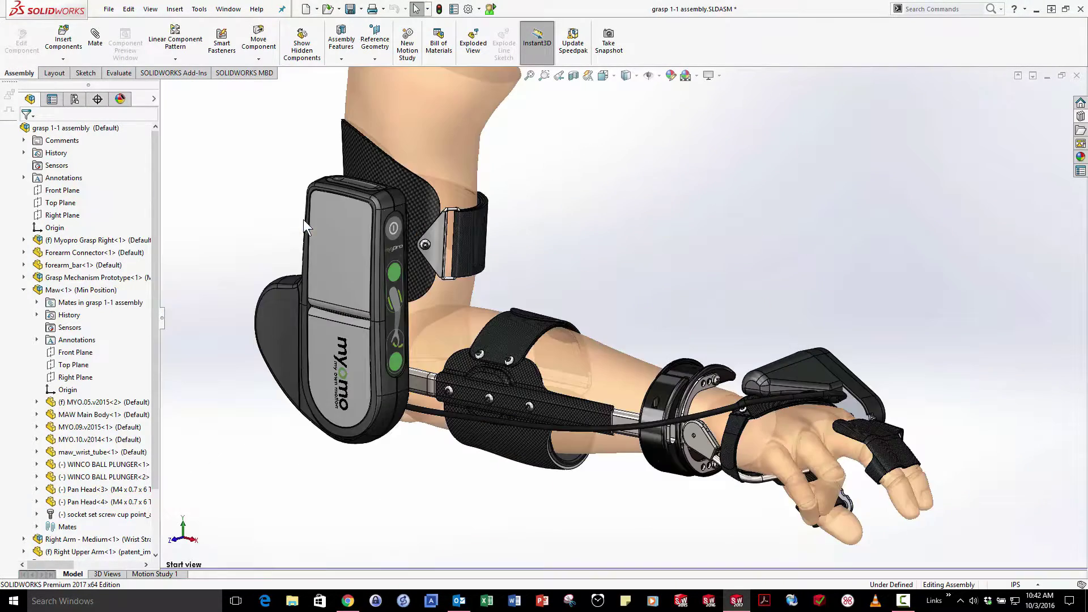
left_click(23, 289)
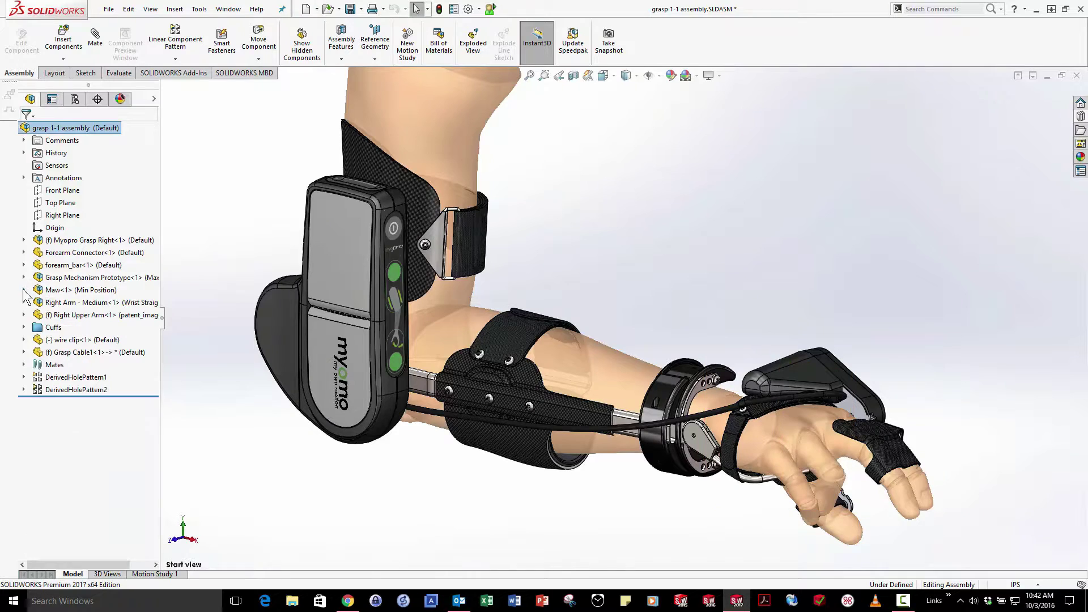
Step: Turn on Show Comment Indicator in the top assembly's Tree Display options
right_click(103, 126)
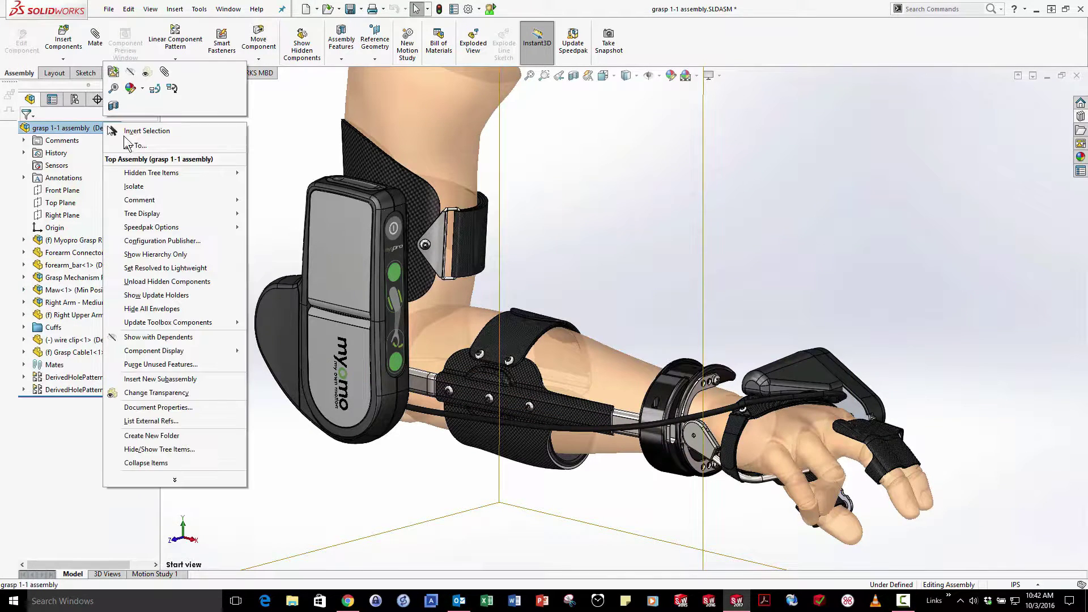
mouse_move(198, 213)
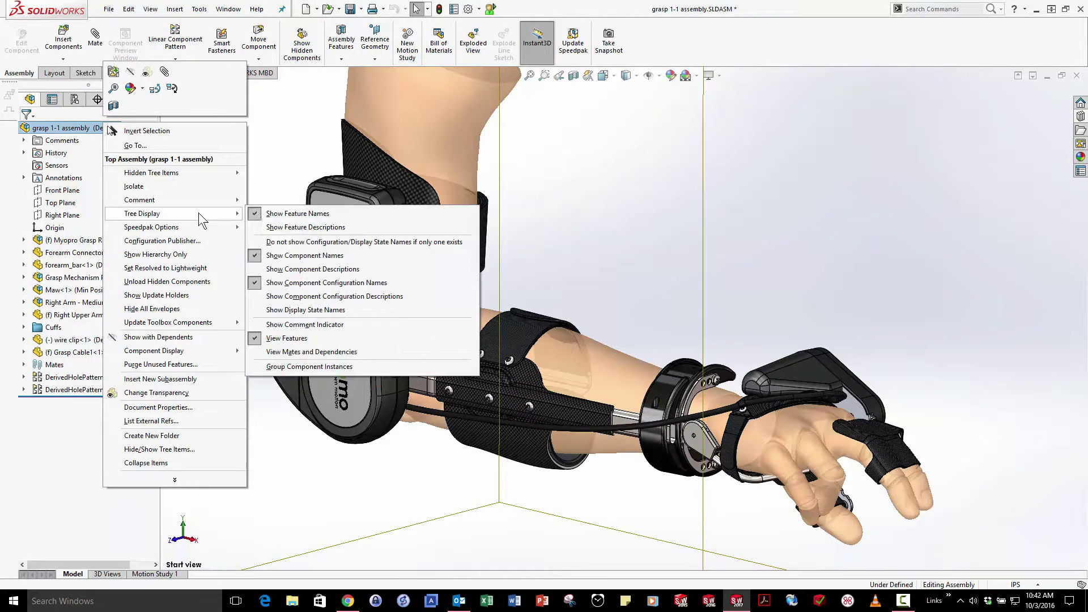
left_click(310, 325)
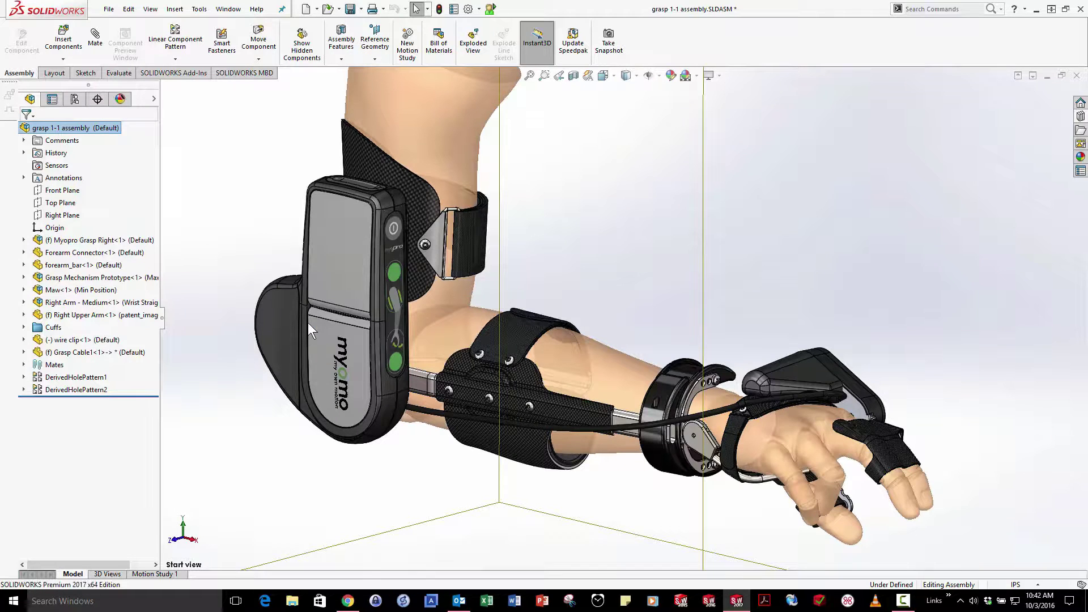
Step: Expand the Comments folder and bring up its context menu
mouse_move(99, 240)
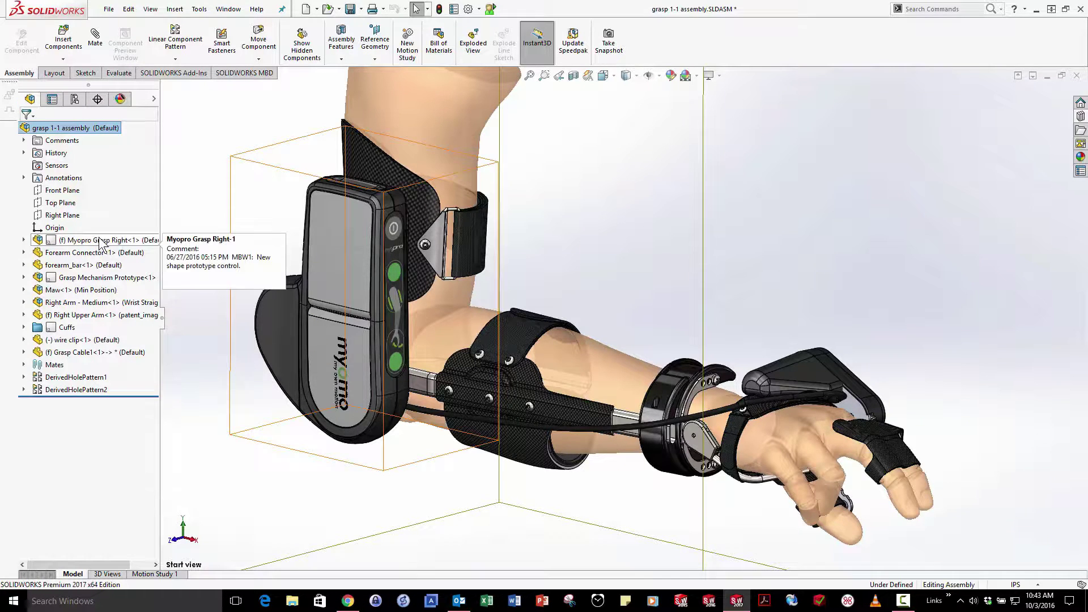
mouse_move(90, 280)
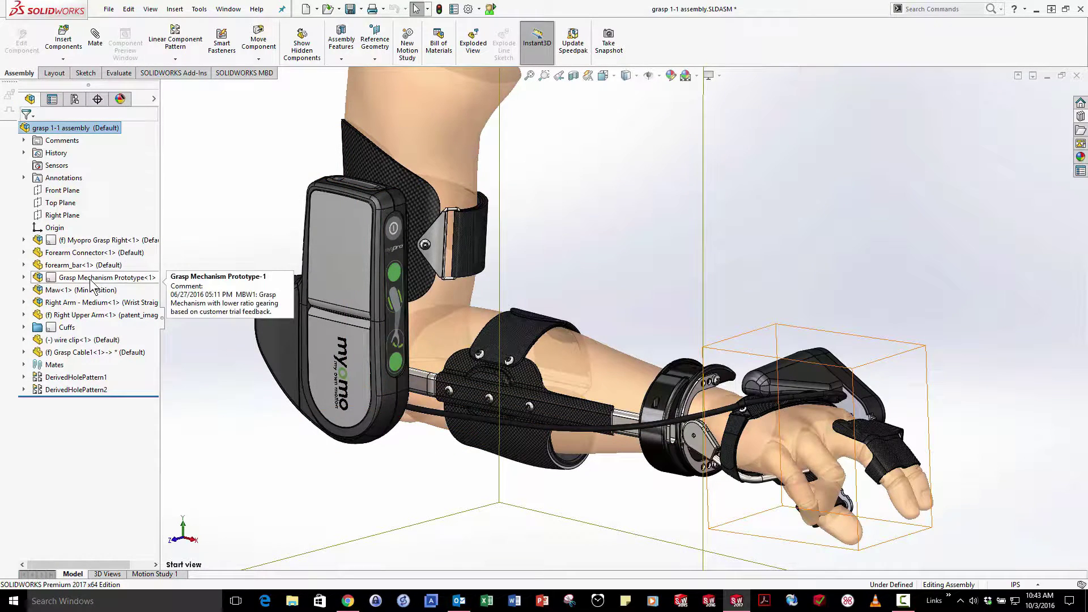
mouse_move(64, 333)
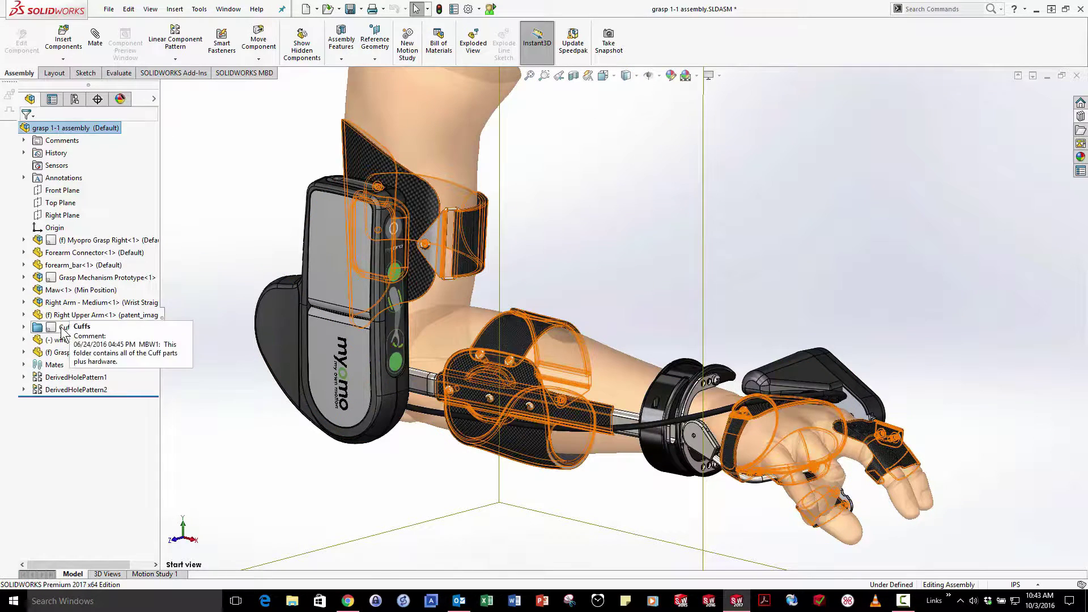
left_click(24, 140)
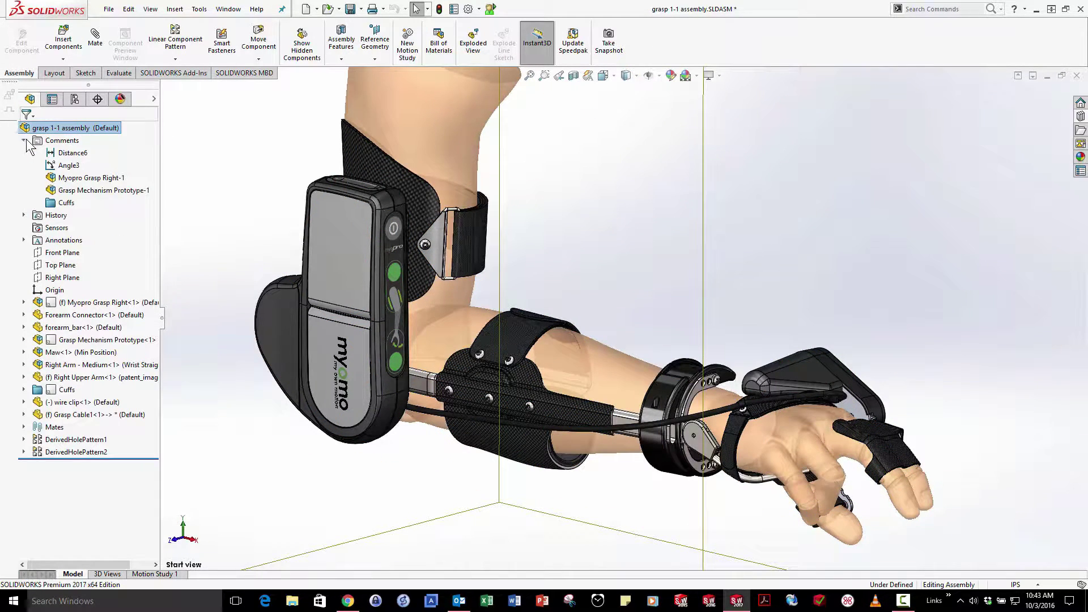
mouse_move(72, 194)
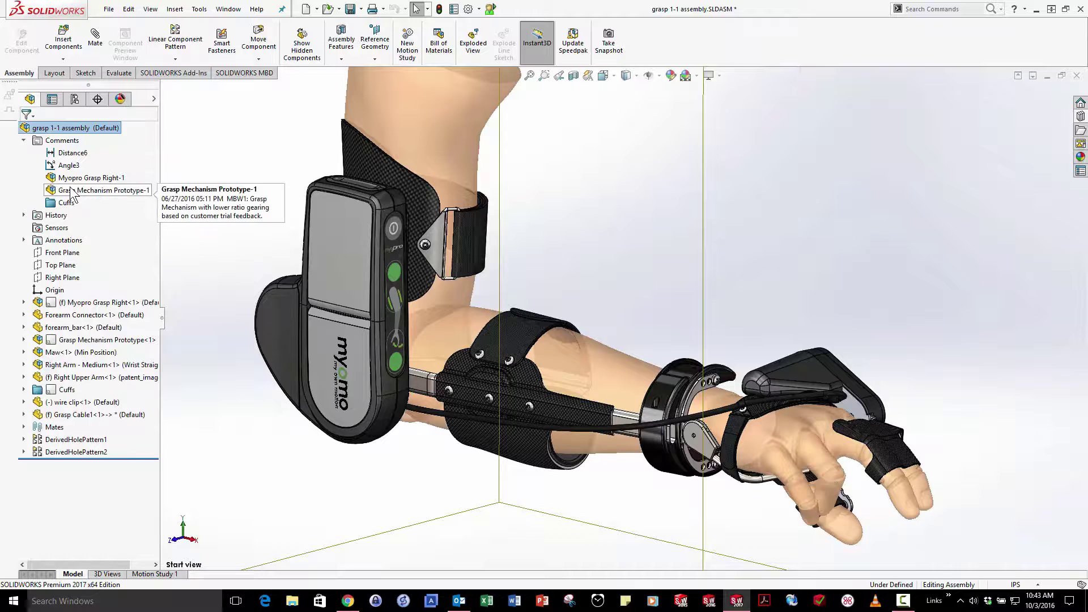
right_click(67, 141)
Step: Start a new assembly comment, inserting and then removing a model snapshot
left_click(112, 148)
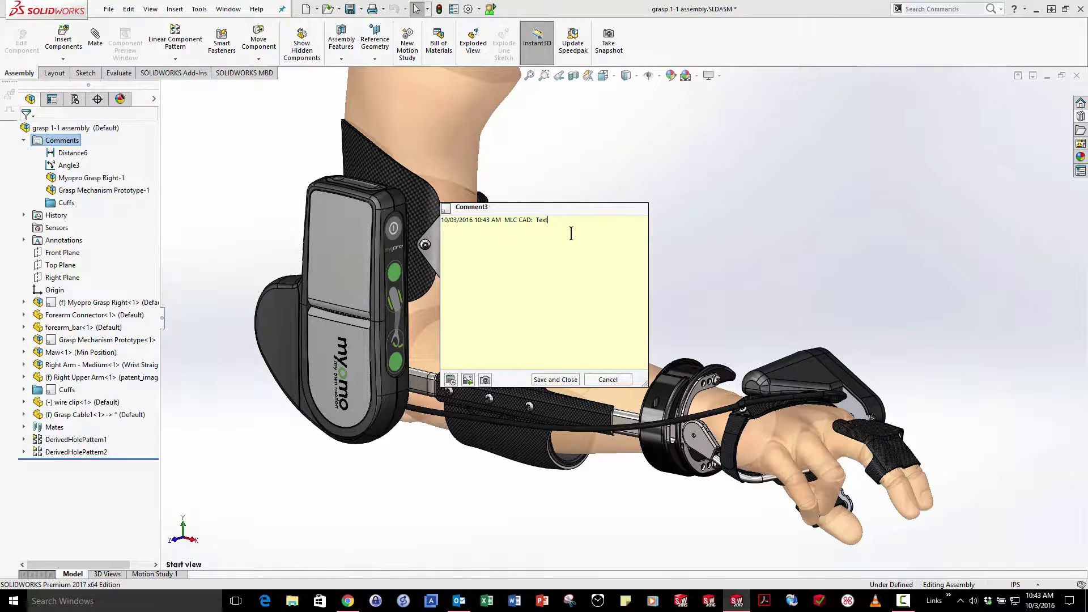
left_click(467, 379)
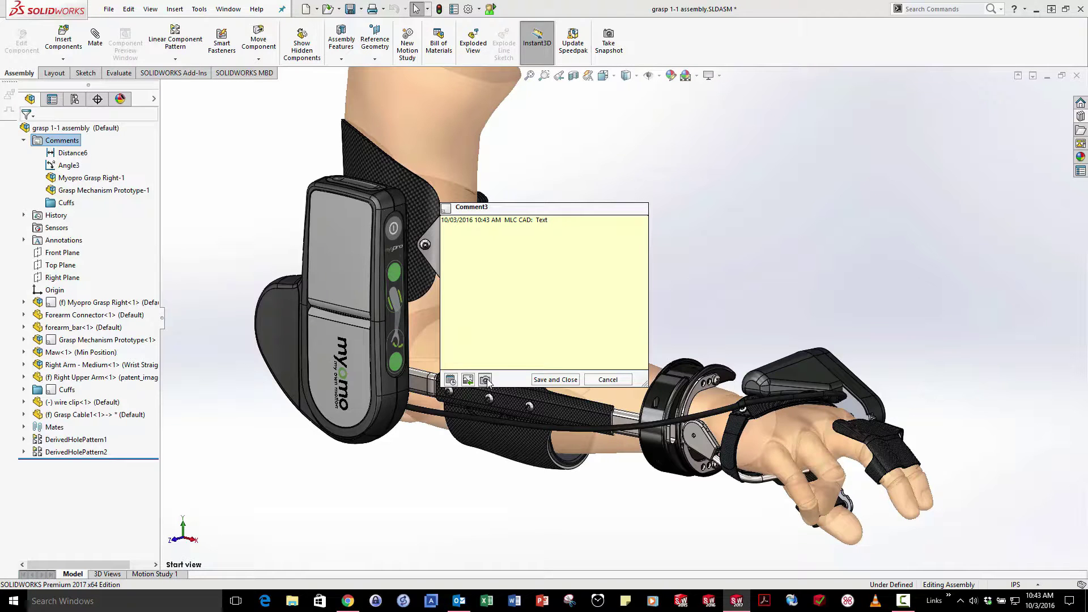
key("BackSpace")
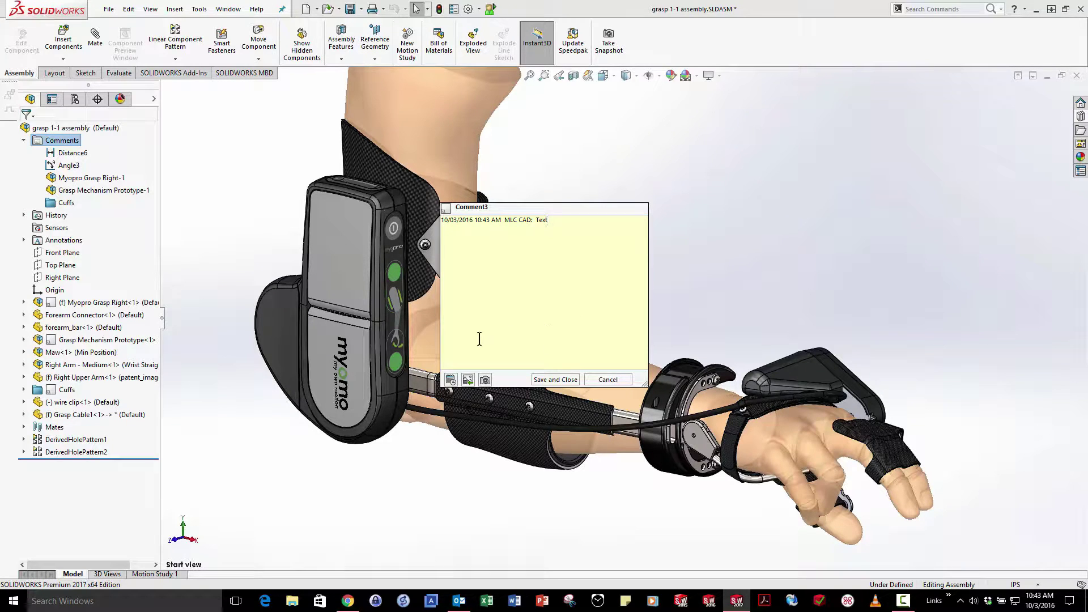
Step: Insert UI Color Options.jpg from 02 - User Interface, then save and close the comment
left_click(467, 380)
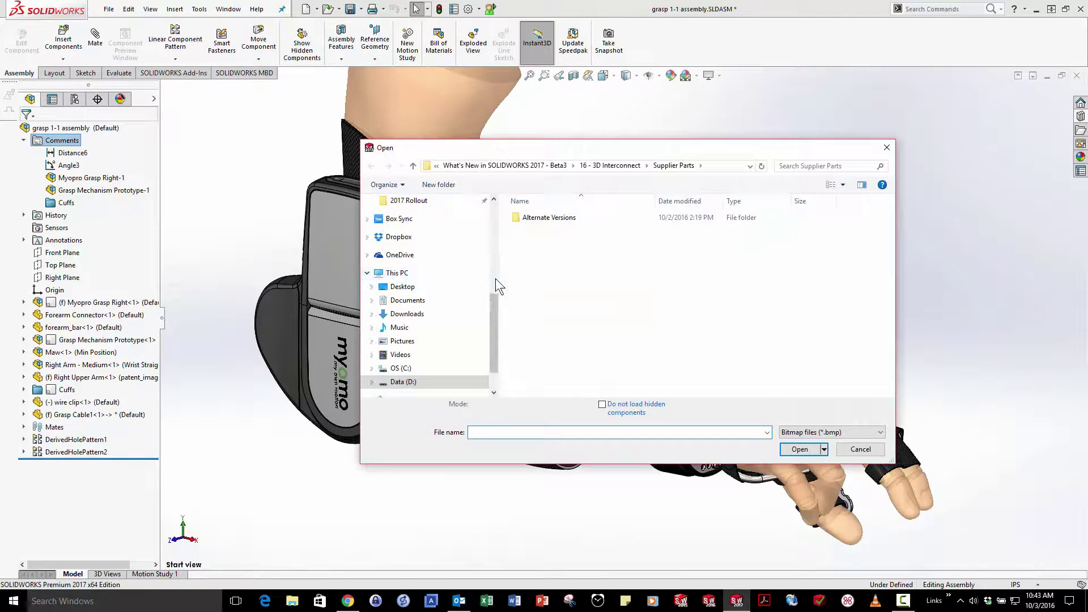
scroll(495, 278, "down", 1)
scroll(494, 281, "down", 1)
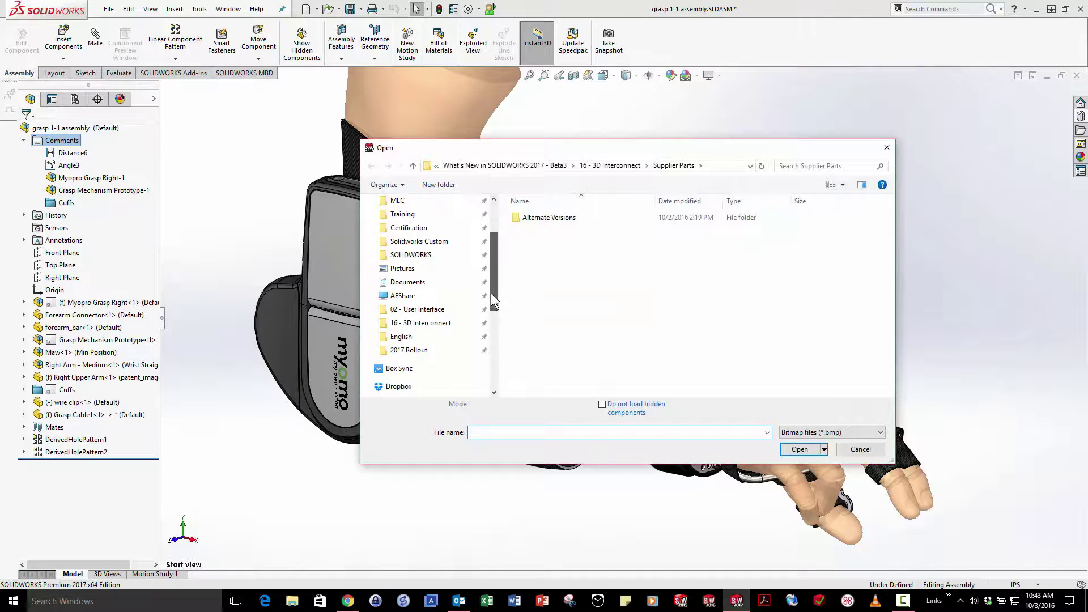
left_click(441, 310)
left_click(830, 432)
left_click(804, 442)
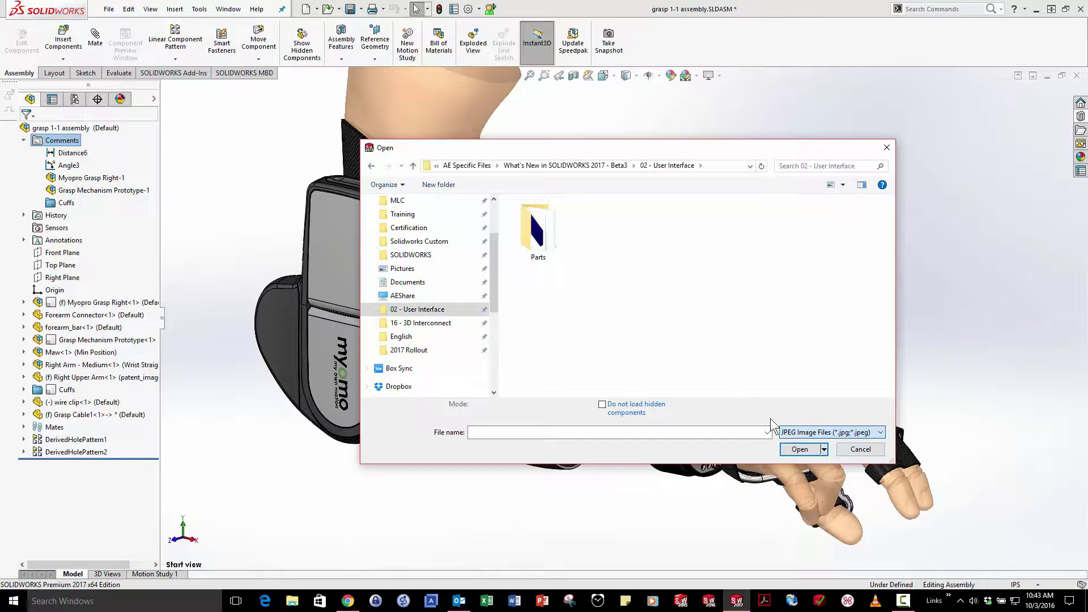
left_click(608, 254)
left_click(797, 449)
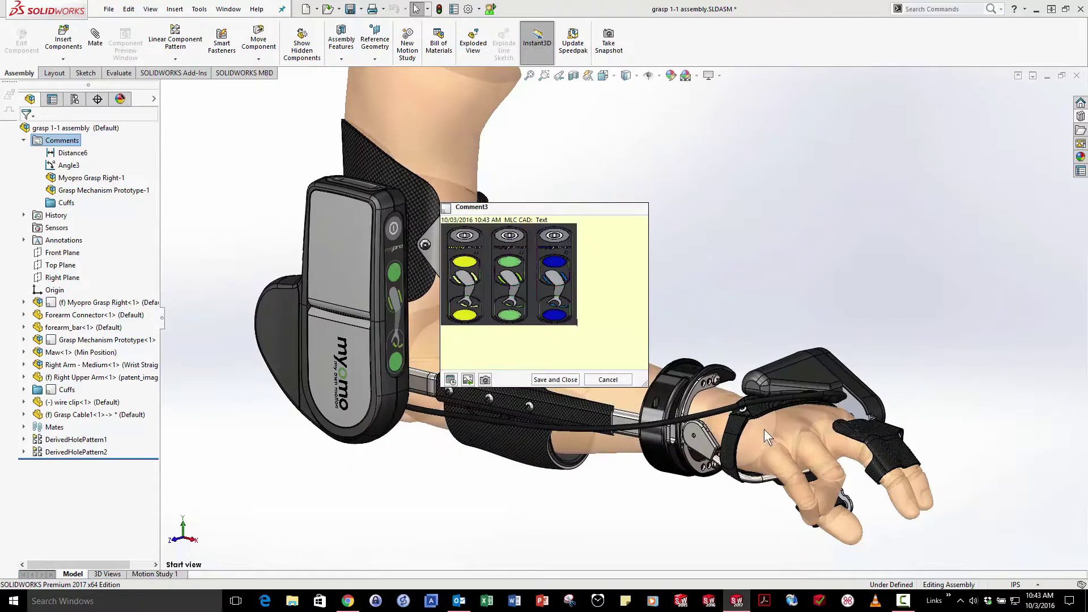
left_click(564, 380)
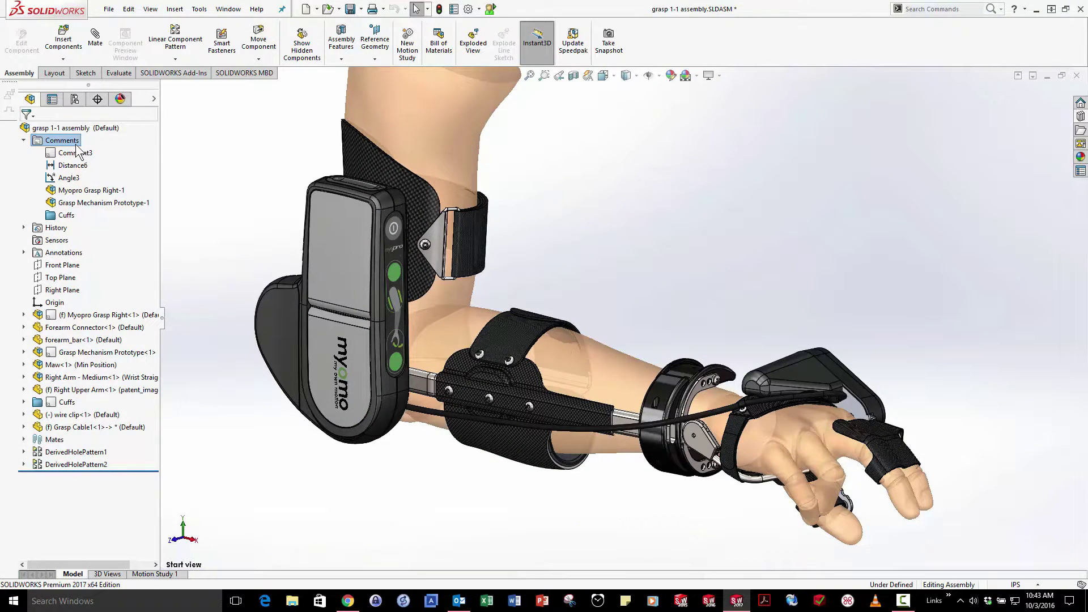
Step: View all assembly comments sorted by date, then close the list
right_click(73, 146)
left_click(119, 163)
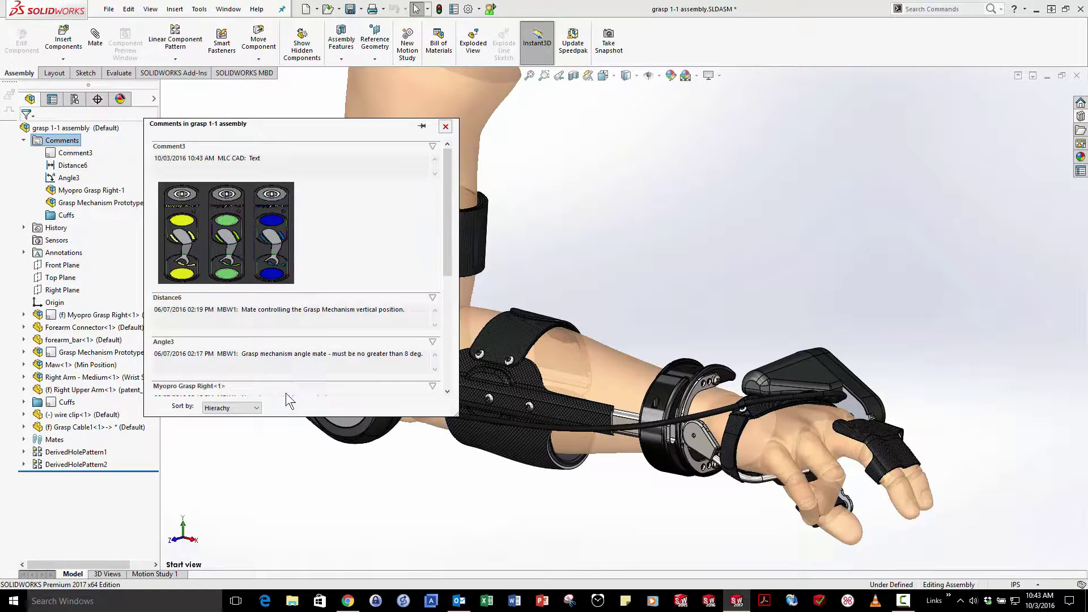
left_click(230, 428)
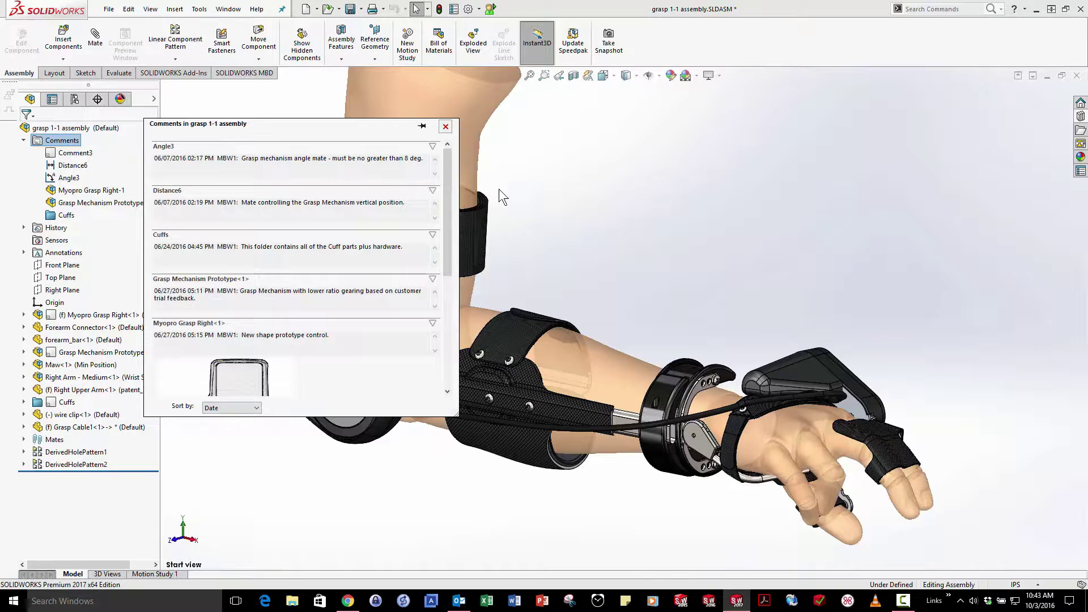
left_click_drag(446, 167, 433, 323)
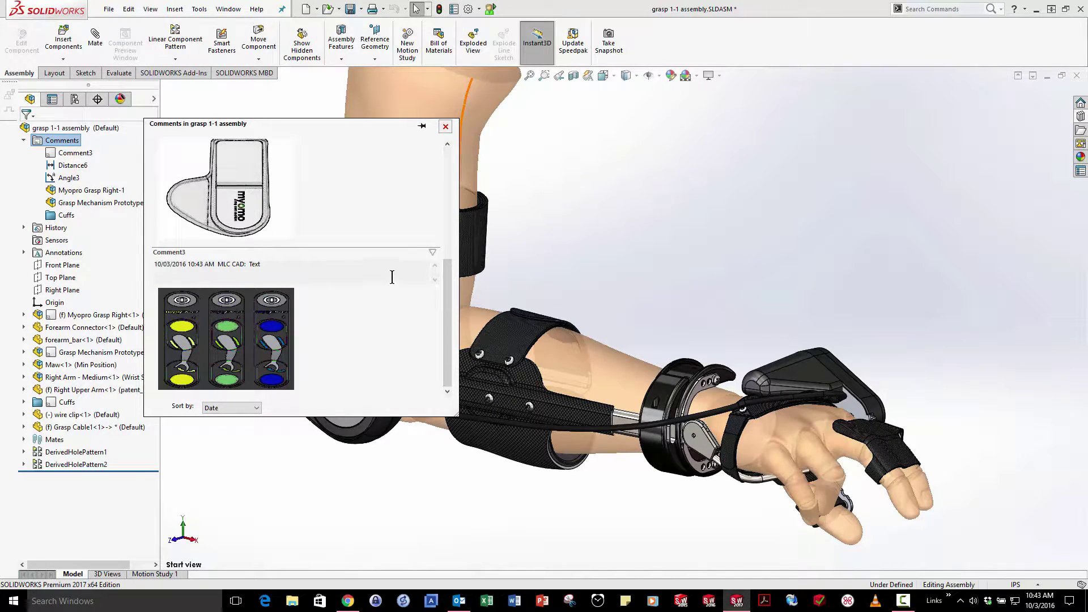
left_click(445, 126)
Step: Switch the display state to Blue Logo, then to Yellow Logo
left_click(153, 98)
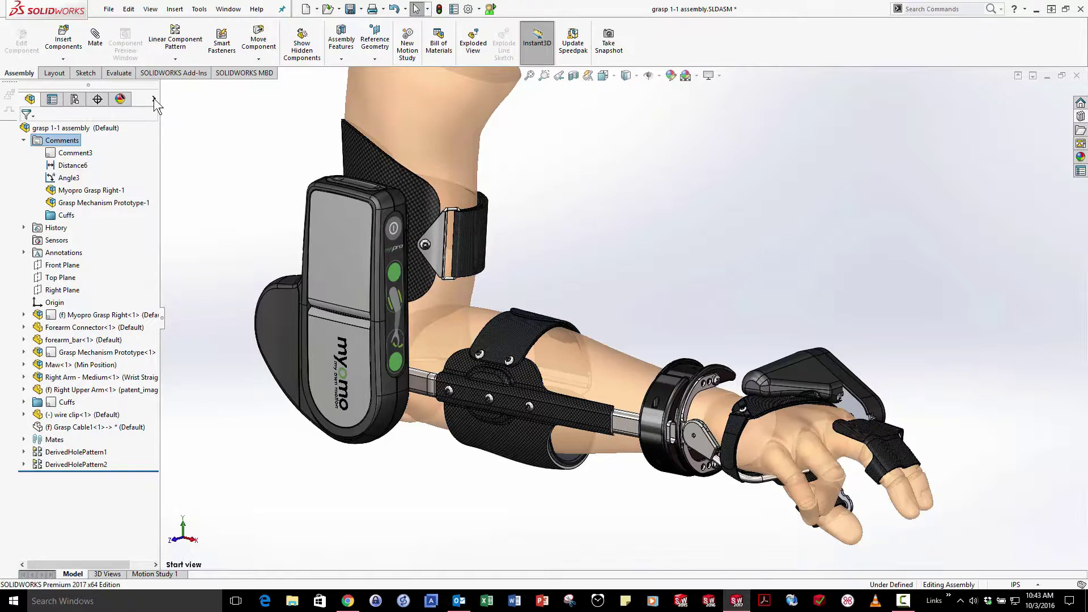
left_click(152, 98)
left_click(170, 129)
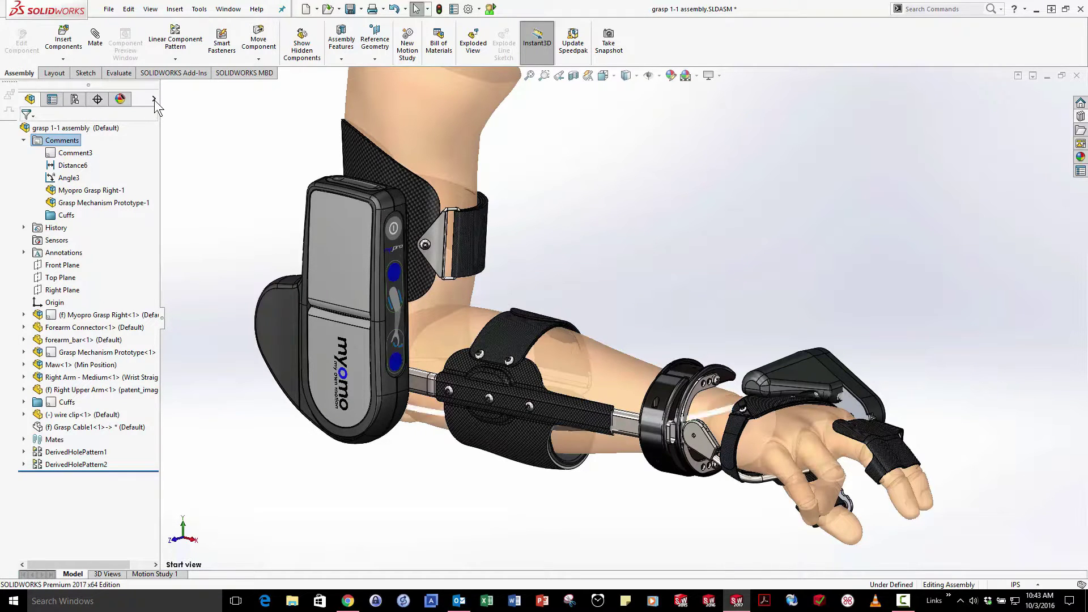
left_click(155, 100)
left_click(184, 149)
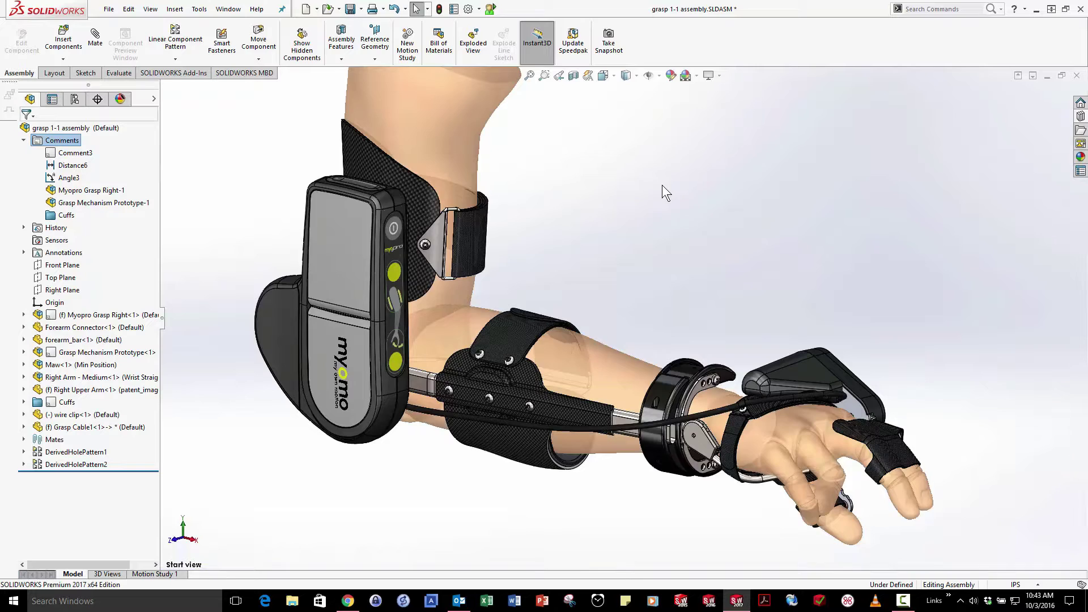